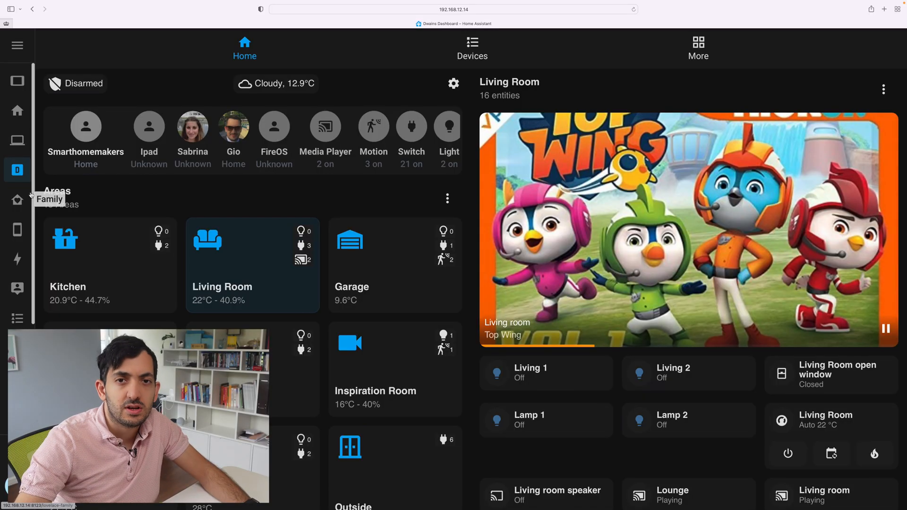
pyautogui.scroll(-5, 180, 223)
pyautogui.scroll(-5, 180, 224)
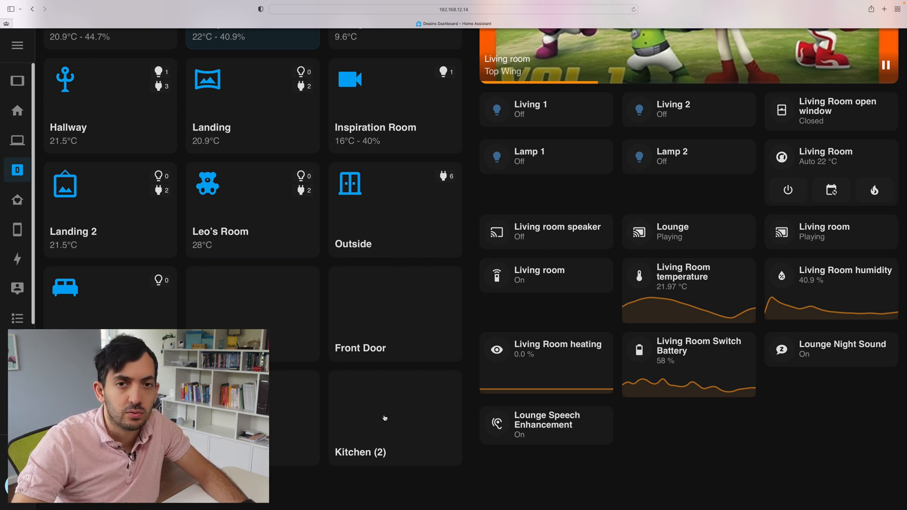
# View the Kitchen (2) area's entity list, showing it holds 0 entities.
pyautogui.click(385, 419)
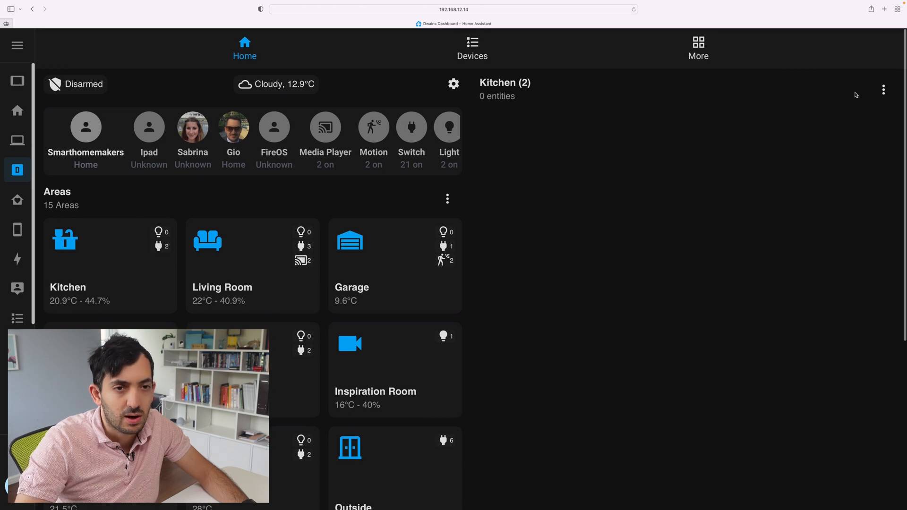
pyautogui.click(884, 90)
# Navigate to Configuration > Devices & Services > Areas to list all areas with device counts.
pyautogui.click(836, 154)
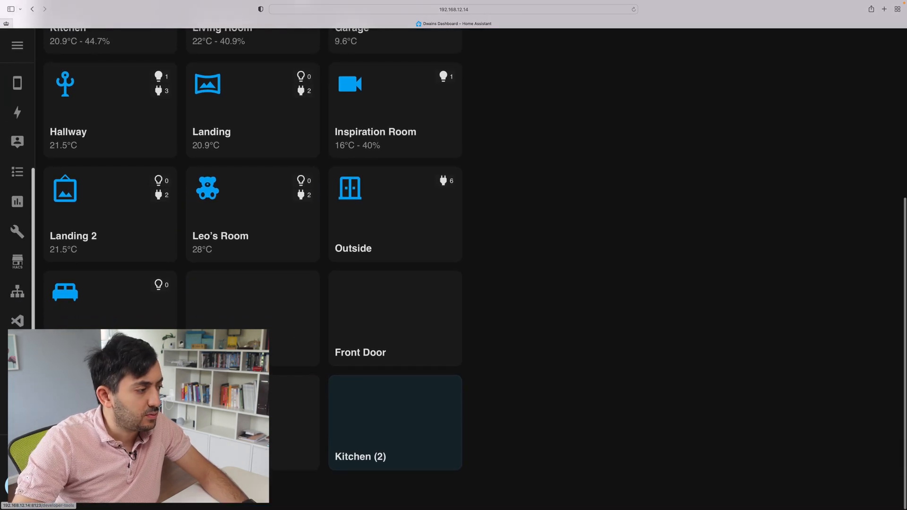
pyautogui.click(17, 232)
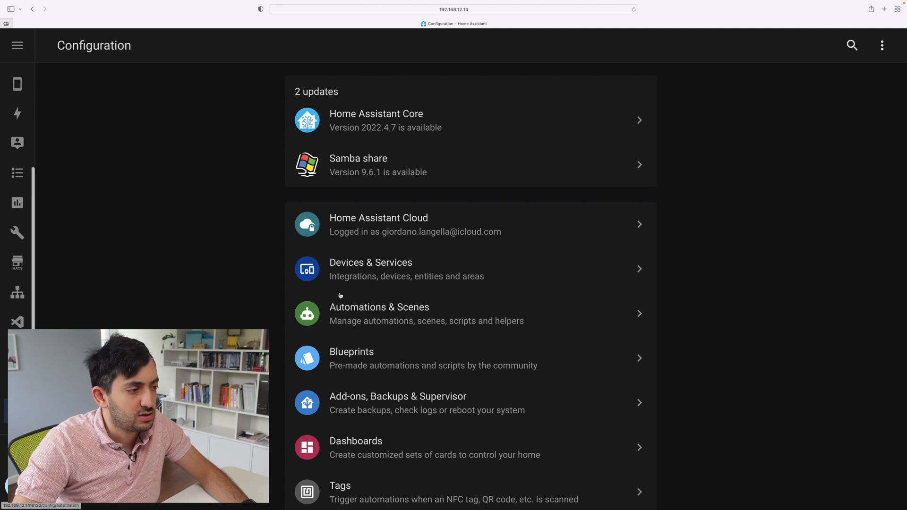
pyautogui.click(381, 272)
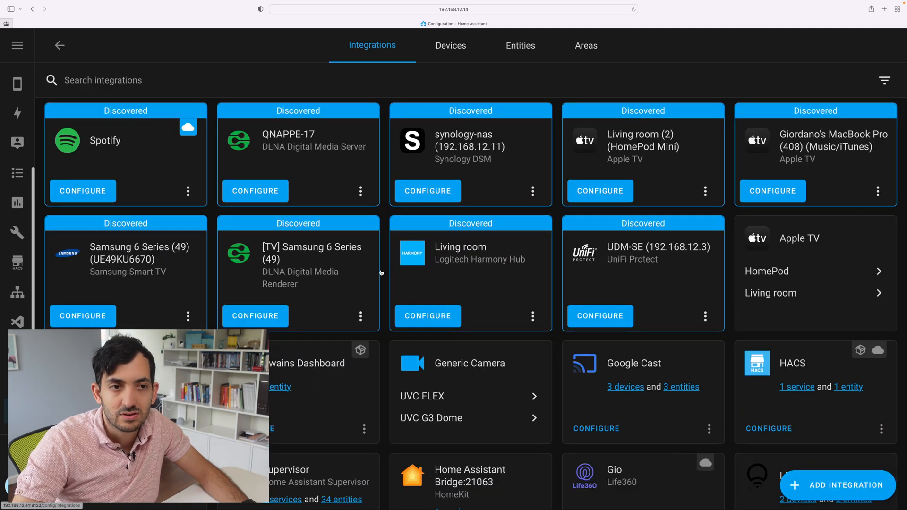
pyautogui.click(595, 46)
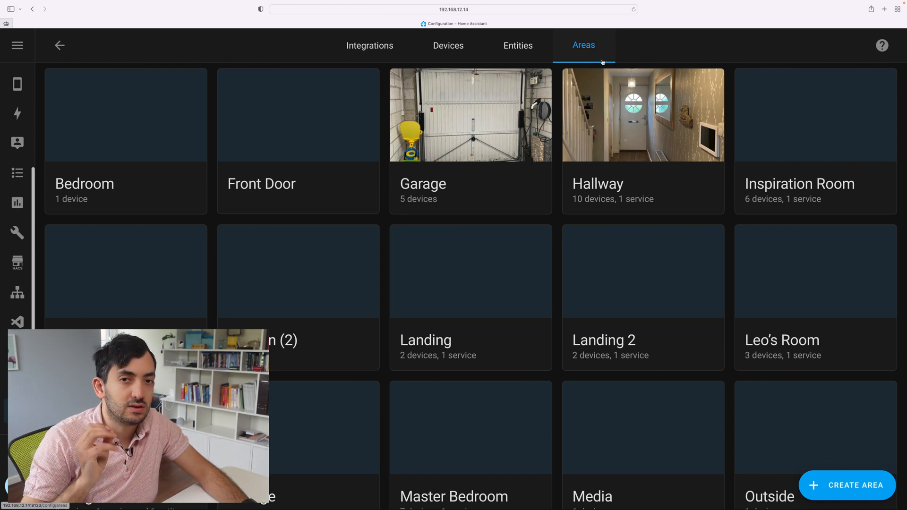
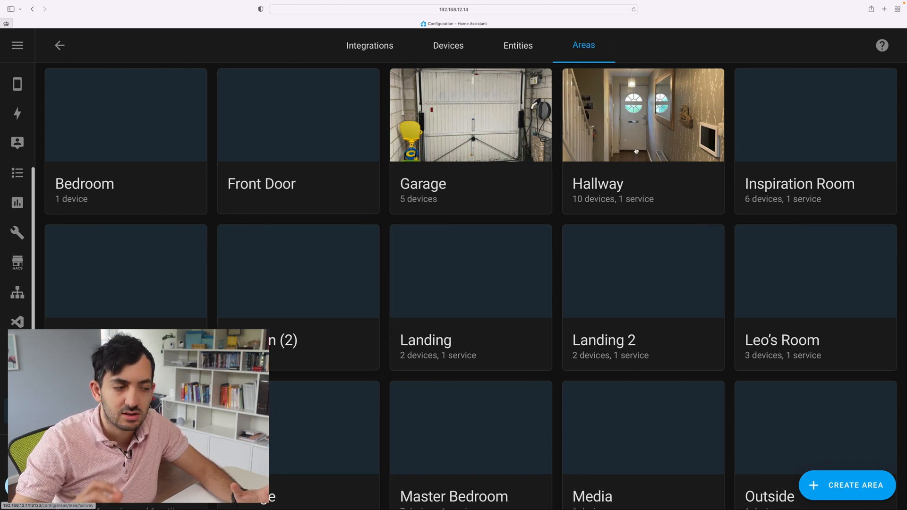
# Delete the empty duplicate Kitchen (2) area from its edit dialog and confirm the deletion.
pyautogui.click(306, 299)
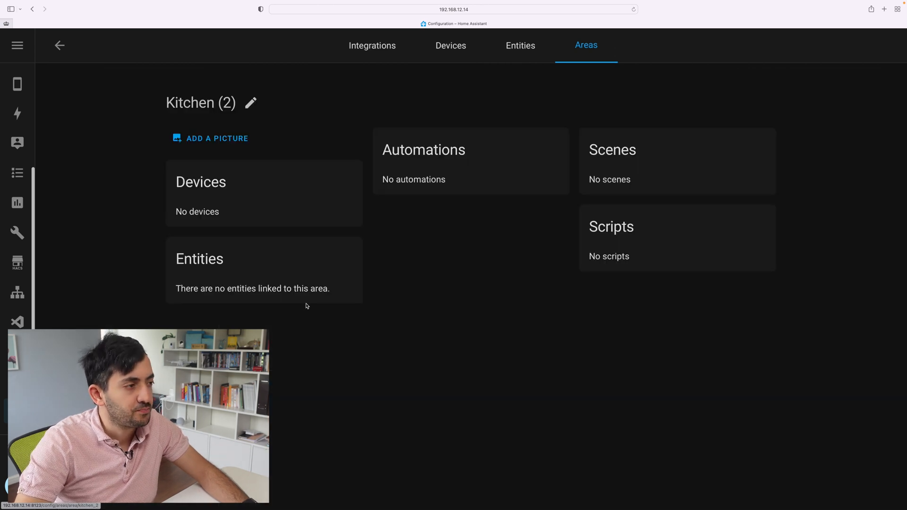
pyautogui.click(251, 104)
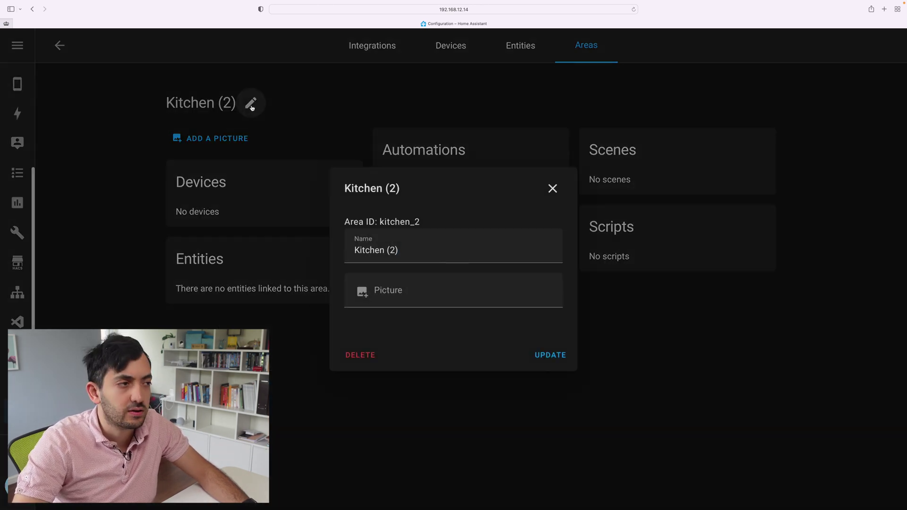
pyautogui.click(357, 357)
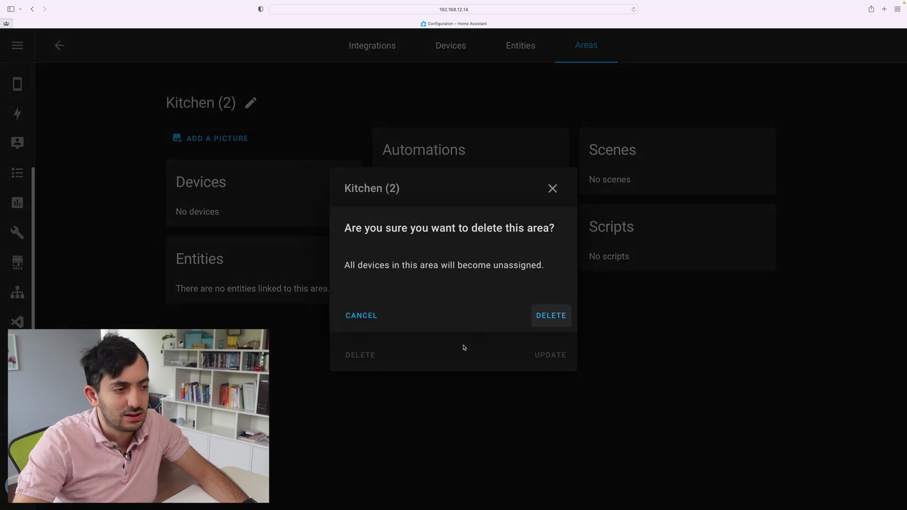
pyautogui.click(554, 318)
pyautogui.click(643, 141)
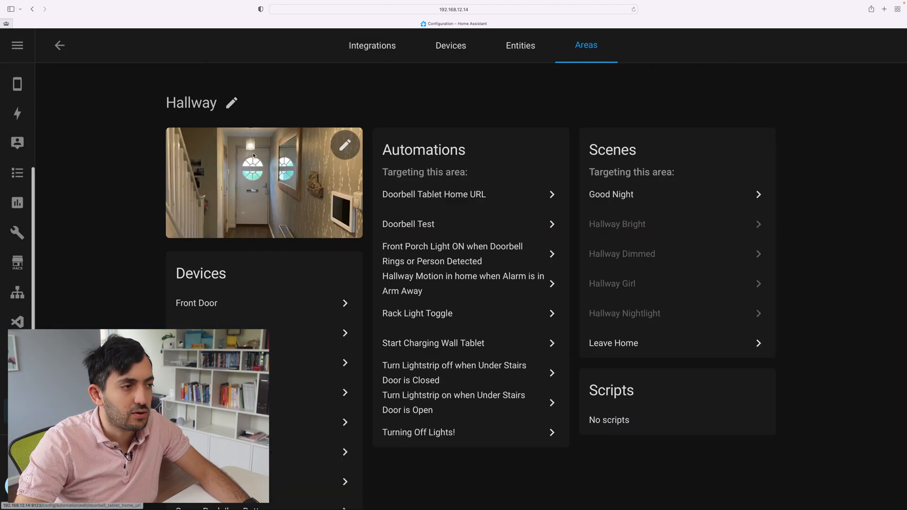
pyautogui.scroll(-1, 213, 281)
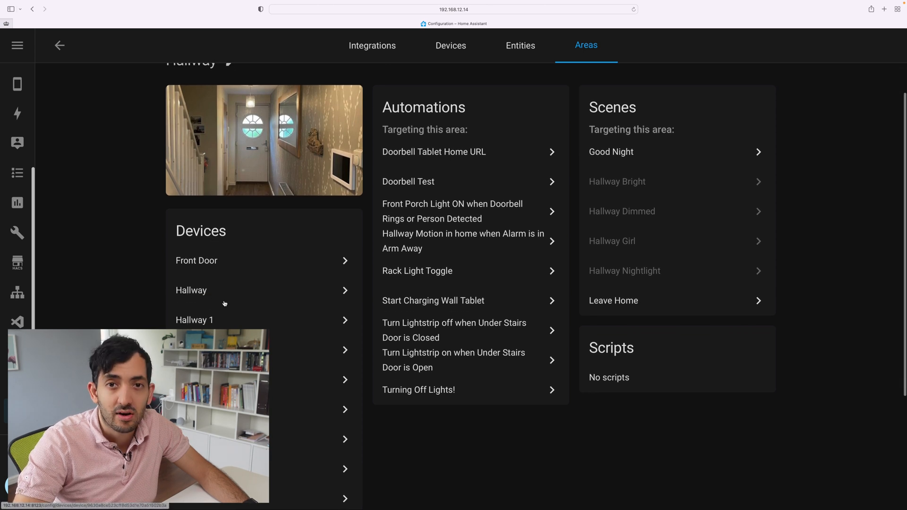
pyautogui.scroll(-5, 226, 291)
pyautogui.scroll(-3, 248, 294)
pyautogui.scroll(-1, 260, 298)
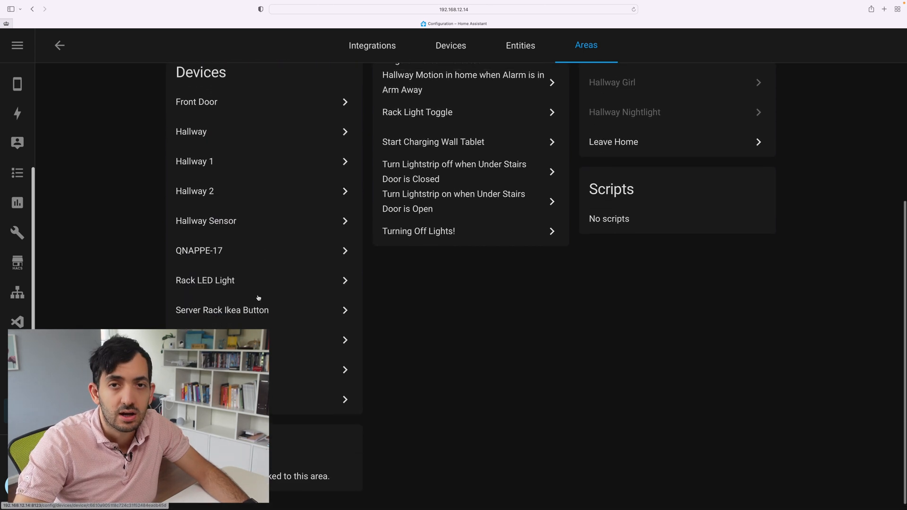
pyautogui.scroll(8, 260, 298)
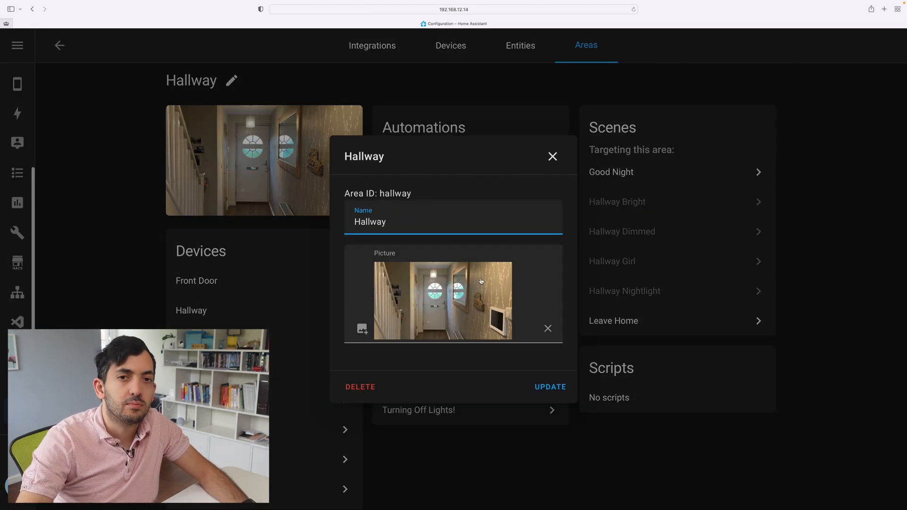
pyautogui.click(553, 156)
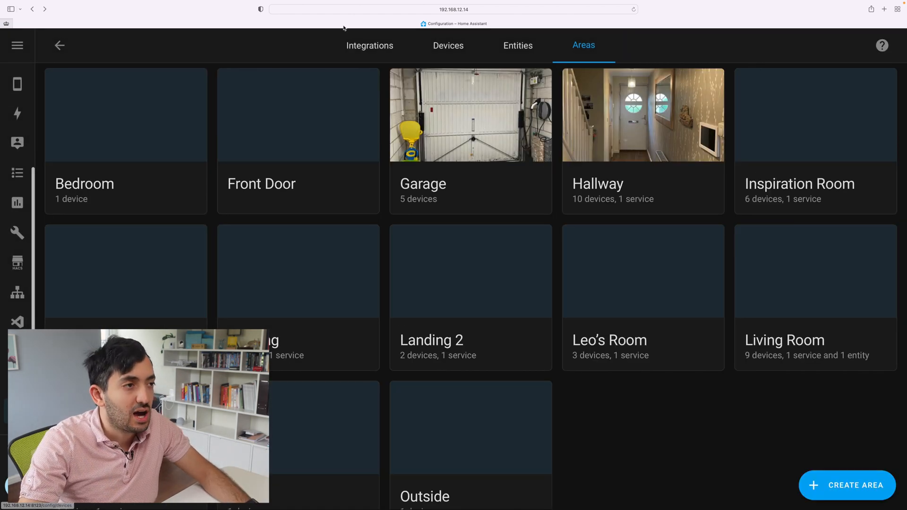
# Switch to the Integrations list to find the ConBee II Zigbee Home Automation card.
pyautogui.click(376, 55)
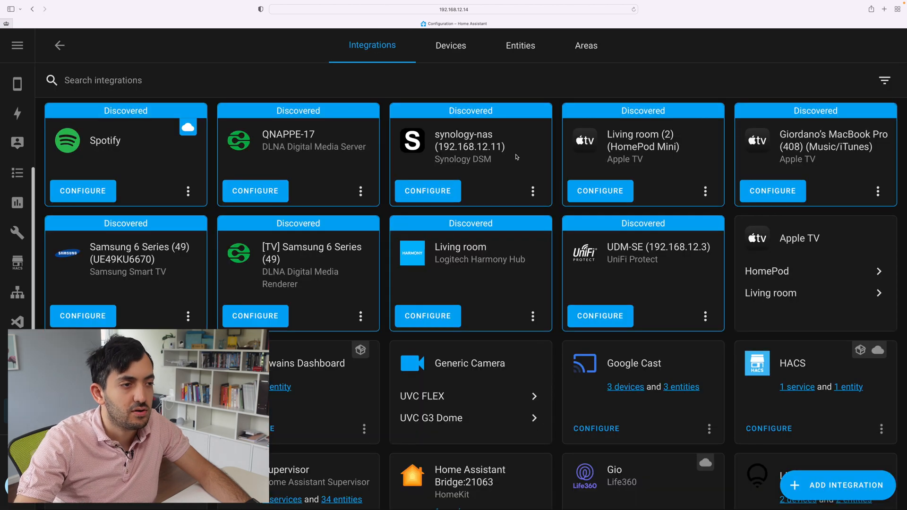
pyautogui.scroll(-5, 516, 157)
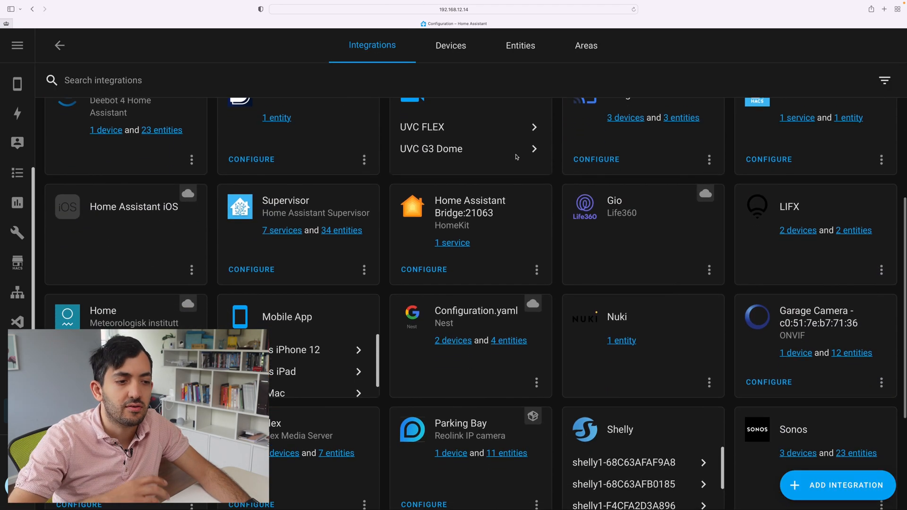
pyautogui.scroll(-3, 516, 157)
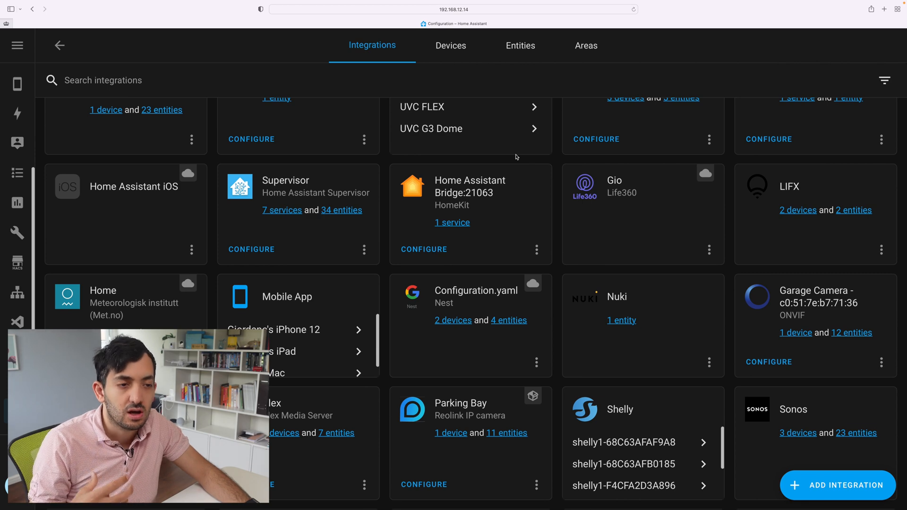
pyautogui.scroll(-1, 516, 157)
pyautogui.scroll(-4, 516, 156)
pyautogui.scroll(-1, 516, 157)
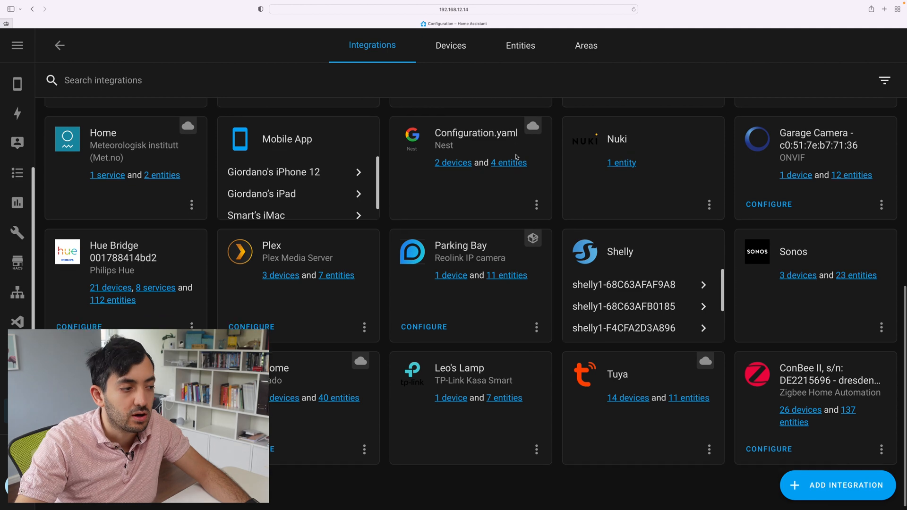
pyautogui.scroll(-1, 516, 157)
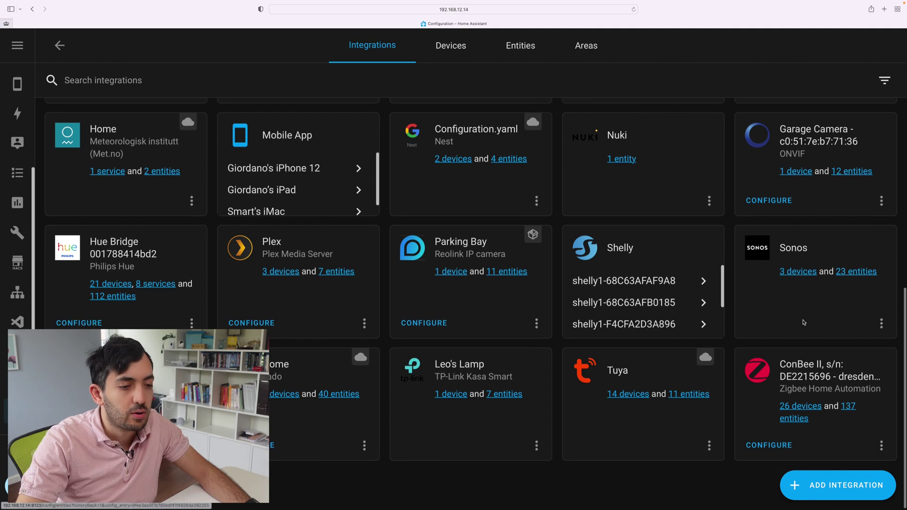
# Show the 26 devices of the ConBee II integration in the filtered Devices table.
pyautogui.click(804, 409)
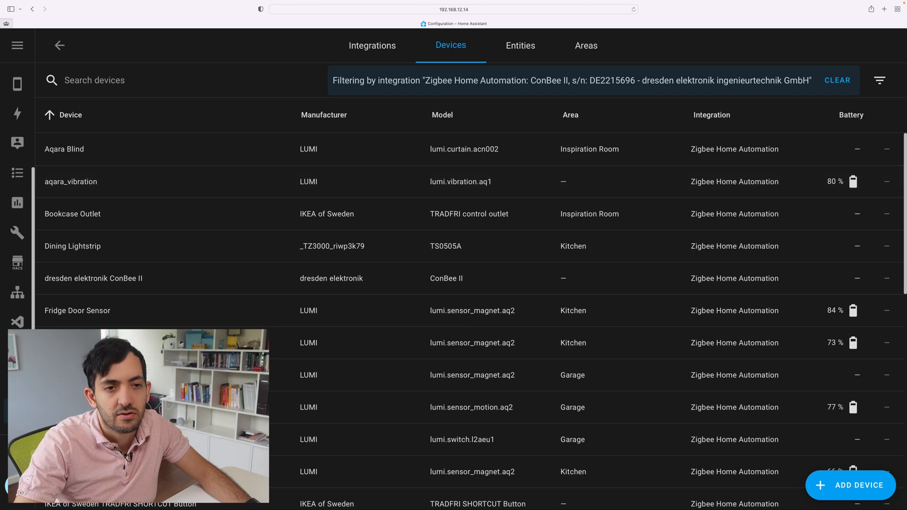
pyautogui.scroll(-1, 899, 173)
pyautogui.scroll(-8, 883, 153)
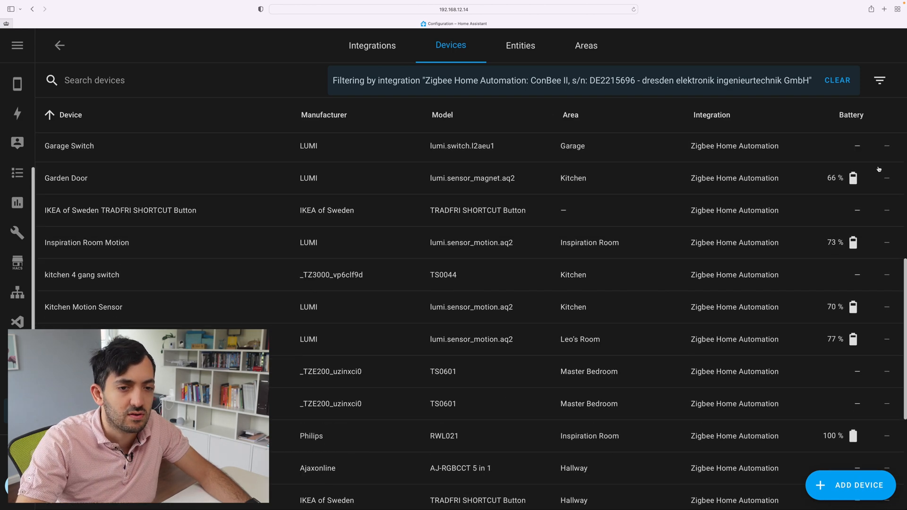
pyautogui.scroll(-5, 889, 212)
pyautogui.scroll(10, 877, 225)
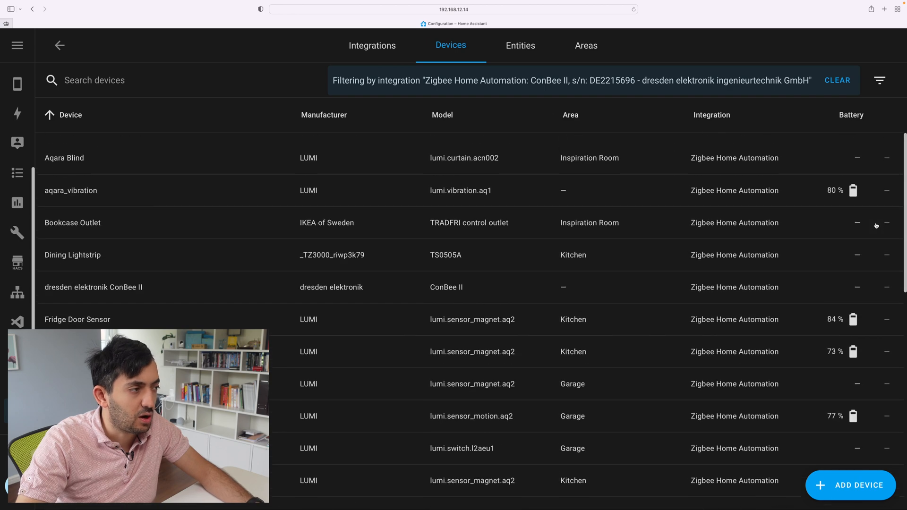
pyautogui.scroll(2, 886, 178)
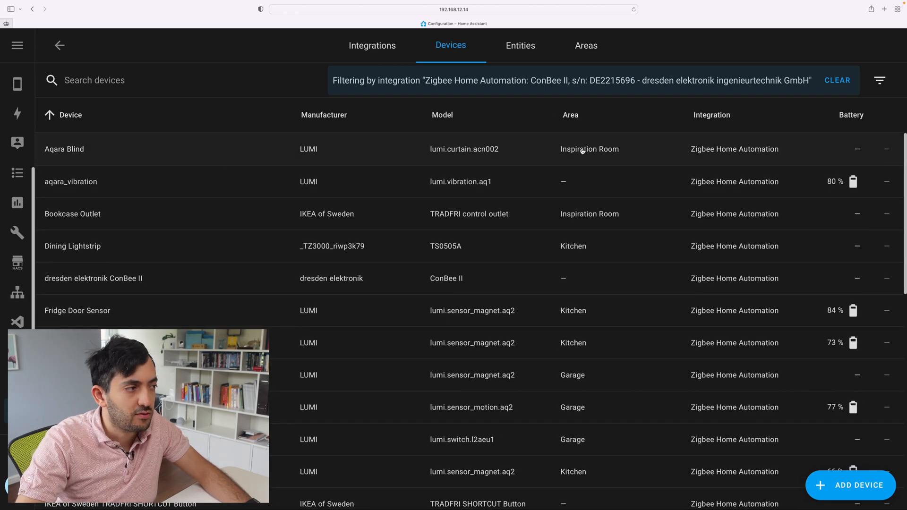
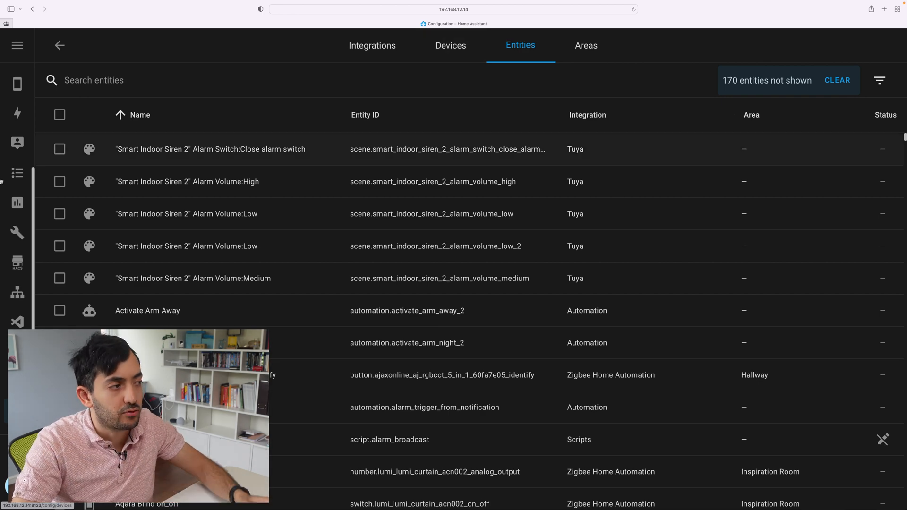
pyautogui.scroll(4, 41, 273)
# Go from the entities list to the Dwains Dashboard home view.
pyautogui.click(17, 172)
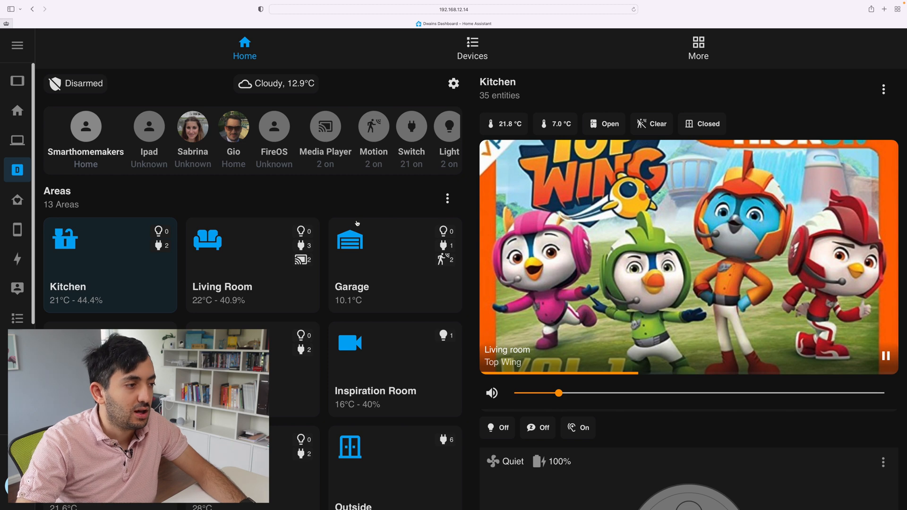
pyautogui.scroll(-1, 376, 212)
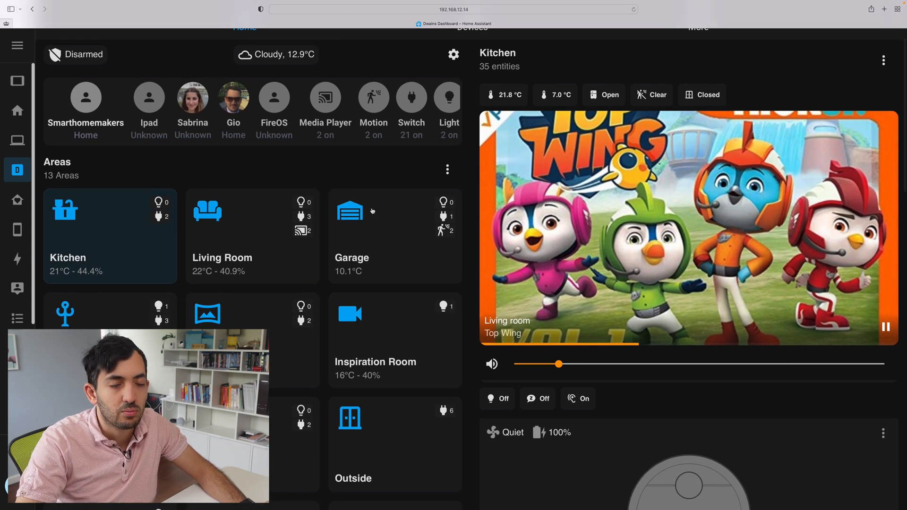
pyautogui.scroll(-4, 373, 212)
pyautogui.scroll(-3, 372, 212)
pyautogui.scroll(3, 213, 249)
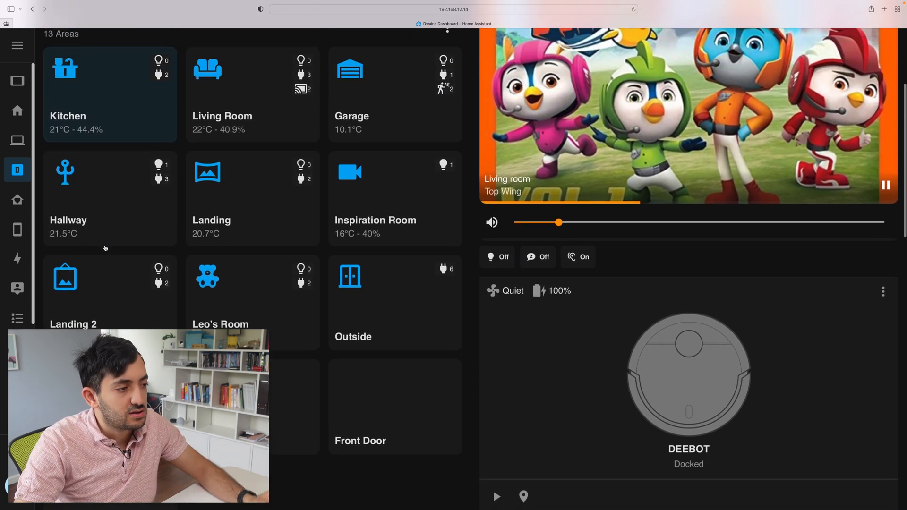
pyautogui.scroll(2, 104, 249)
pyautogui.scroll(2, 105, 249)
pyautogui.scroll(1, 65, 263)
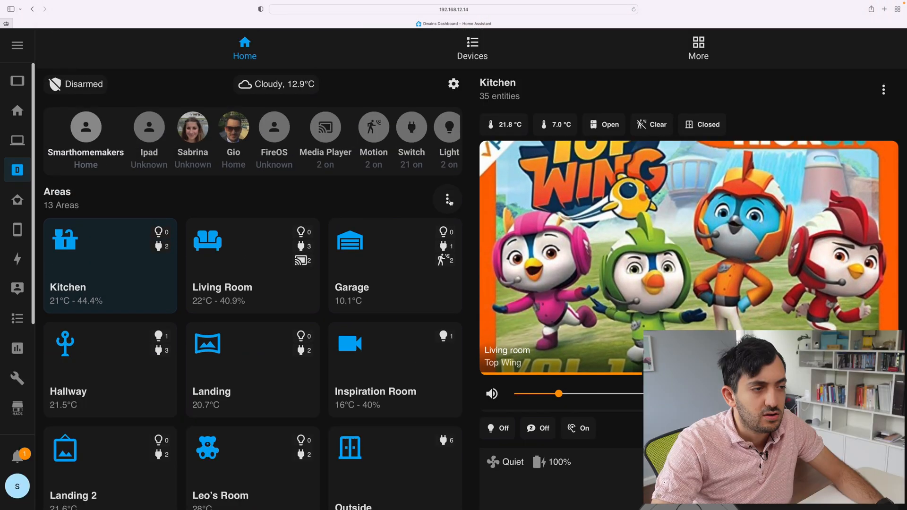
# Enable edit mode for the area cards via the Areas options menu.
pyautogui.click(449, 201)
pyautogui.click(525, 263)
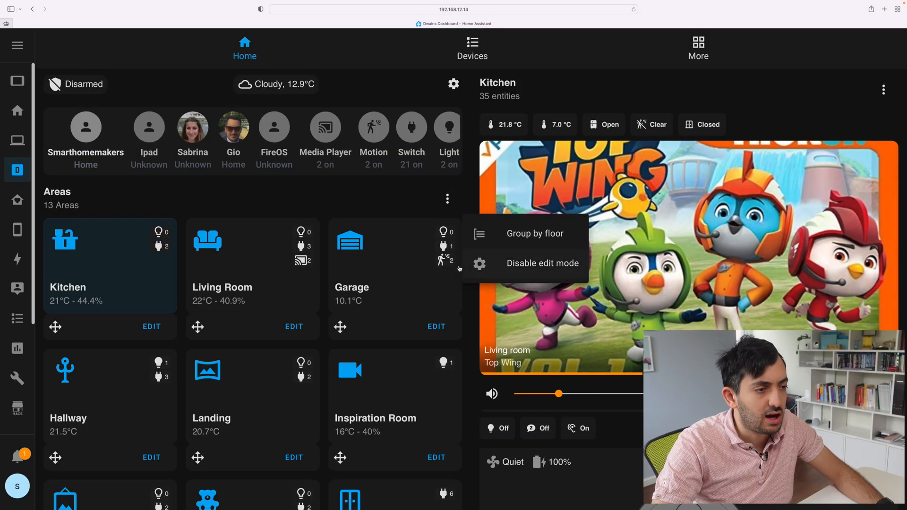
pyautogui.click(85, 329)
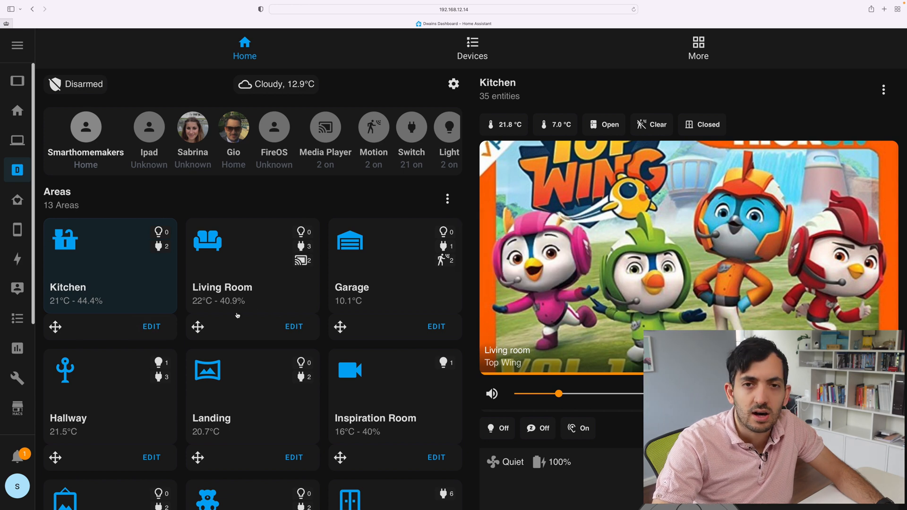
# Inspect Kitchen's area icon and floor settings, then close without saving.
pyautogui.click(151, 326)
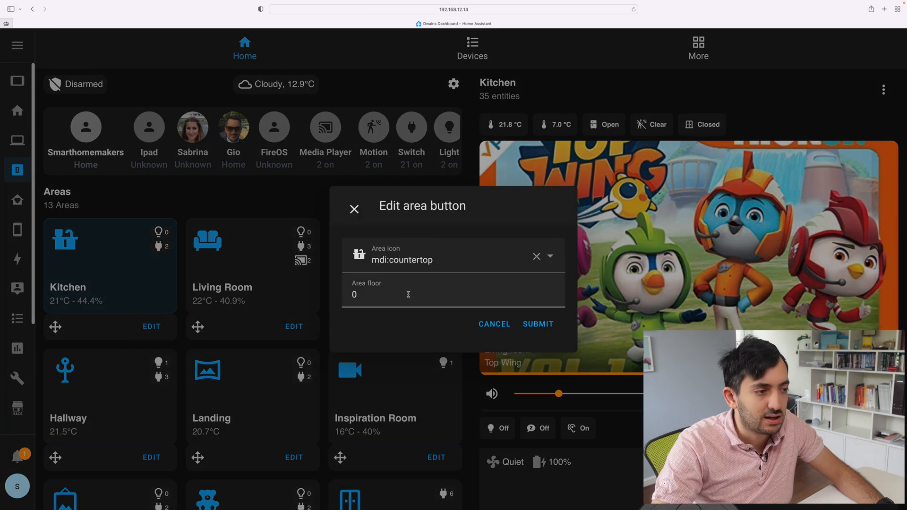
pyautogui.click(408, 294)
pyautogui.press('BackSpace')
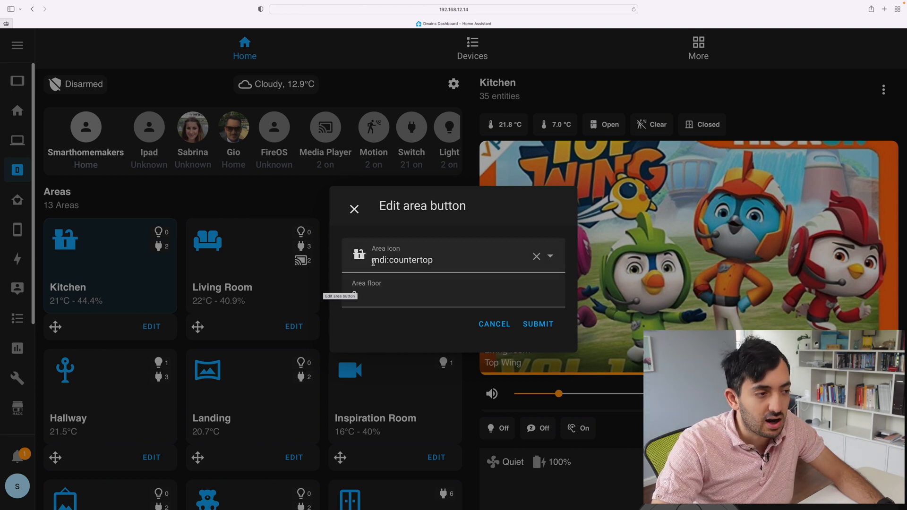
pyautogui.doubleClick(402, 260)
pyautogui.click(368, 296)
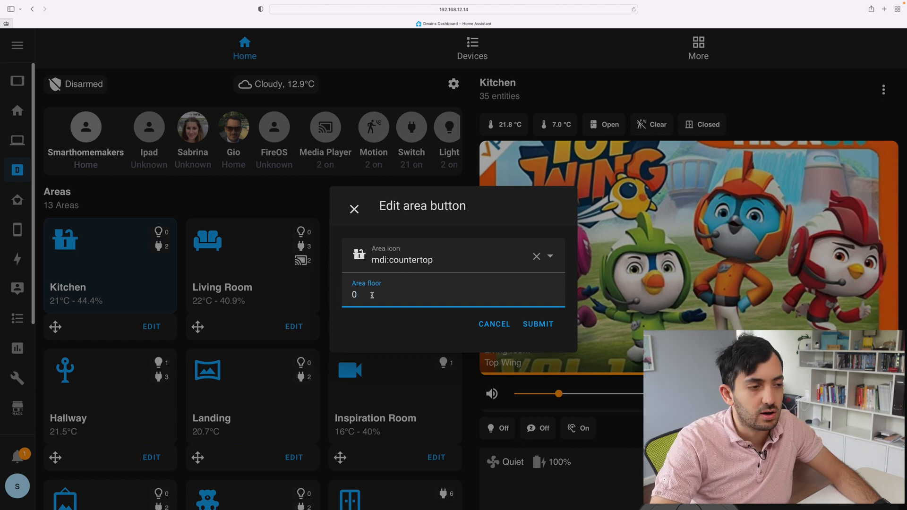
pyautogui.click(536, 324)
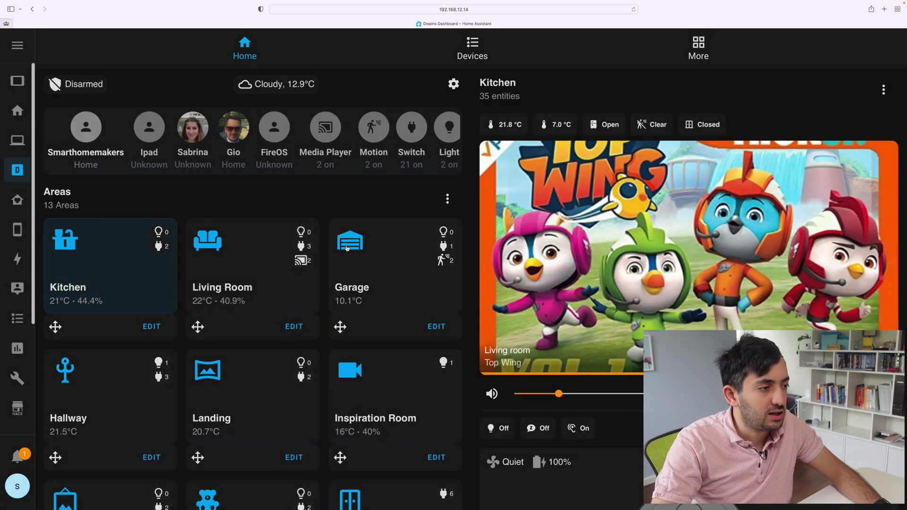
# Group the area cards by floor, ungroup them again, and disable edit mode.
pyautogui.click(445, 200)
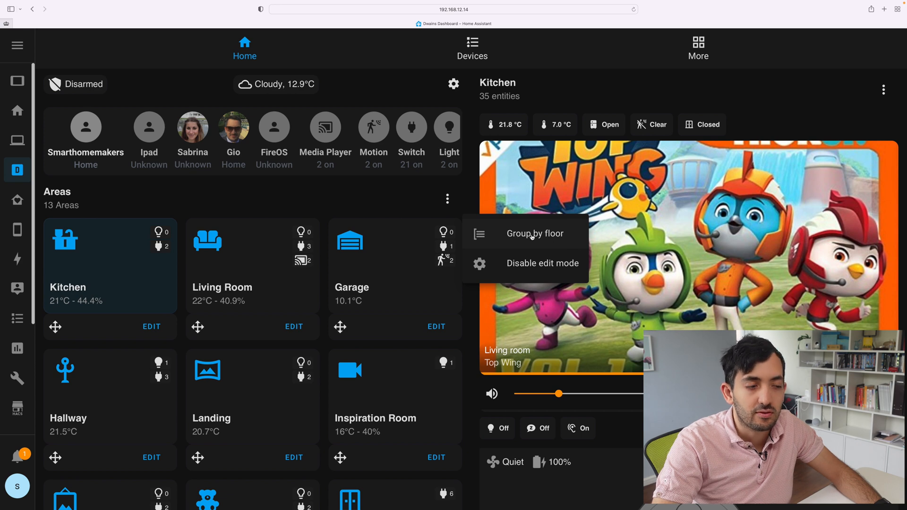
pyautogui.click(532, 234)
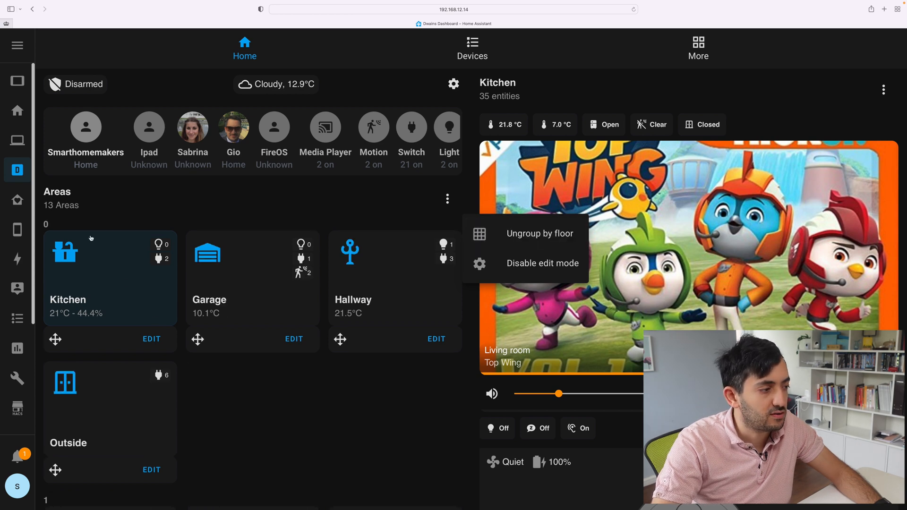
pyautogui.scroll(-4, 266, 361)
pyautogui.scroll(-2, 266, 360)
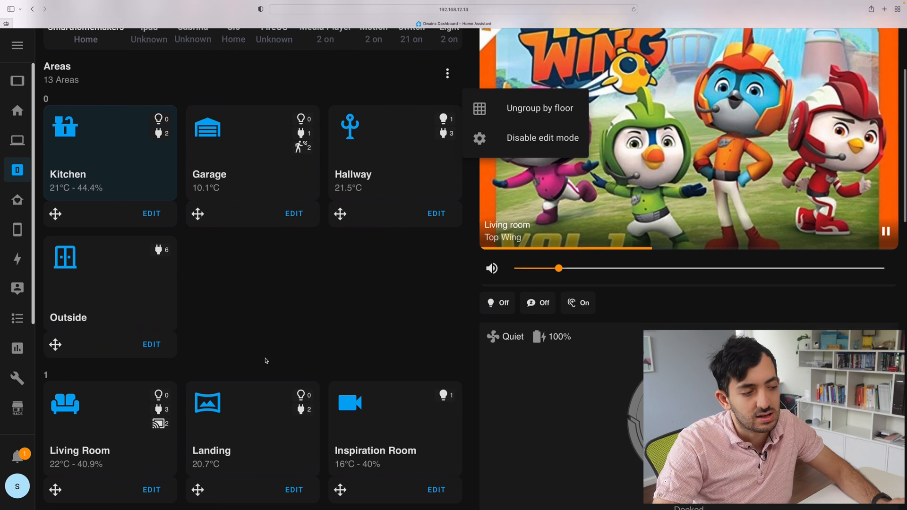
pyautogui.scroll(-2, 266, 361)
pyautogui.scroll(6, 266, 361)
pyautogui.click(532, 233)
pyautogui.click(532, 263)
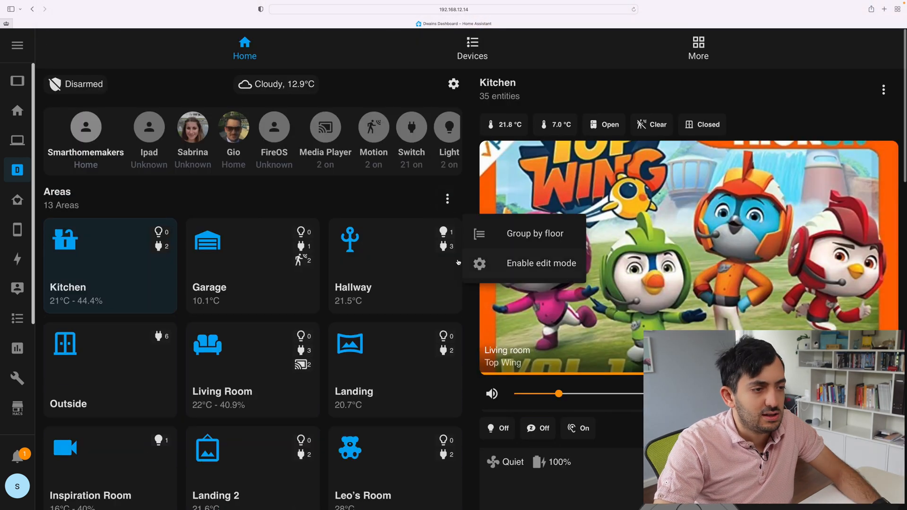
pyautogui.click(200, 212)
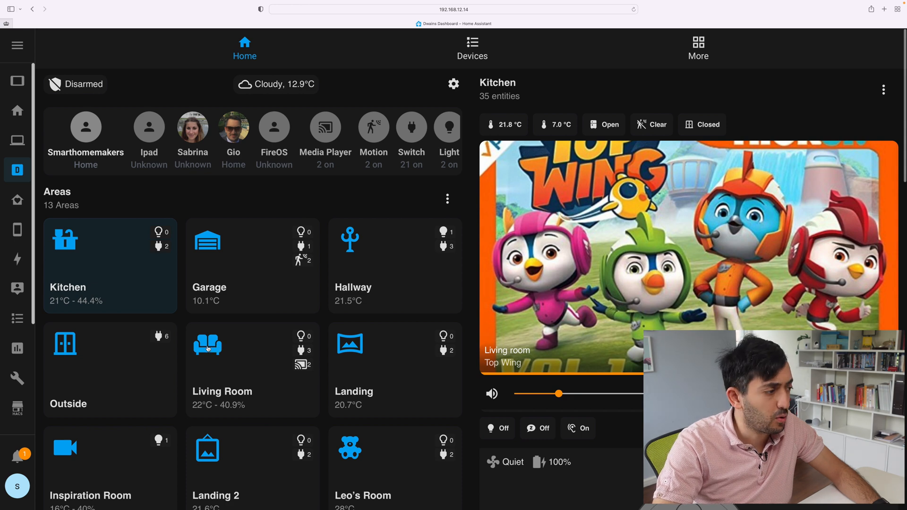
pyautogui.scroll(-2, 267, 360)
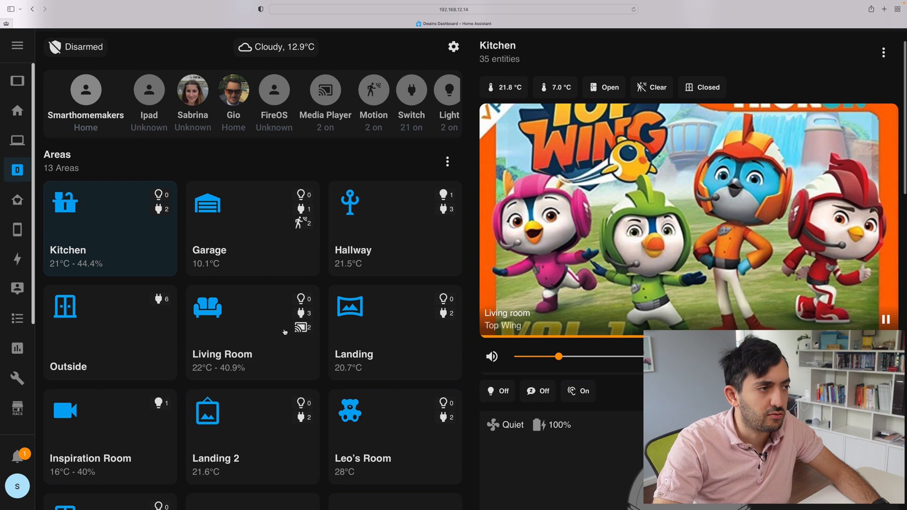
pyautogui.scroll(2, 284, 331)
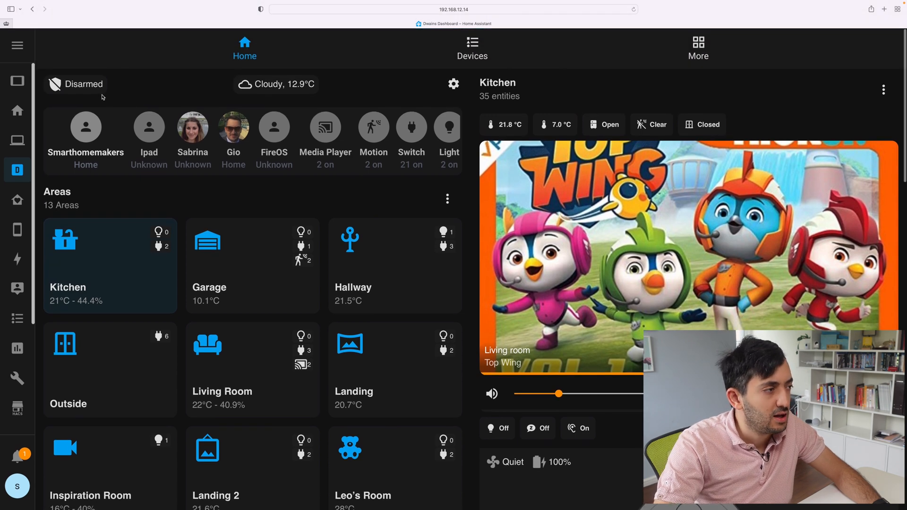
# Review the Dwains Dashboard global settings including the alarm entity, then cancel.
pyautogui.click(452, 85)
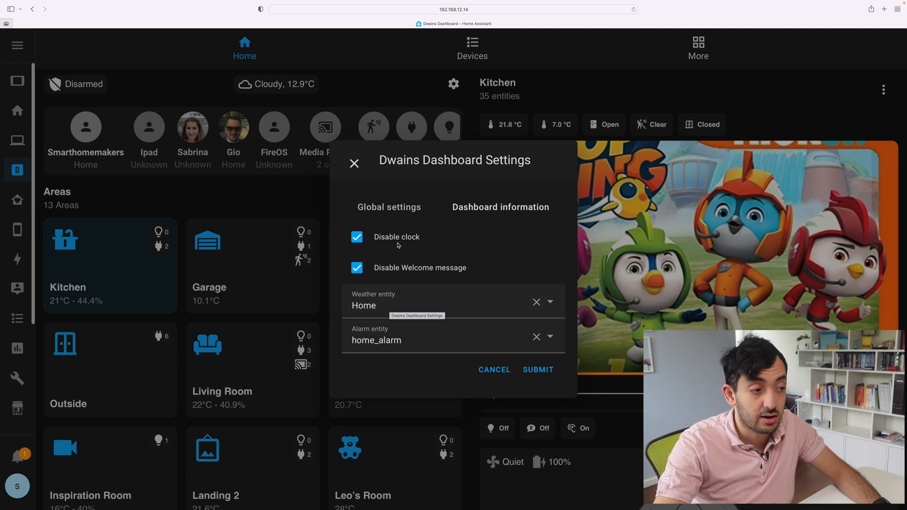
pyautogui.click(340, 188)
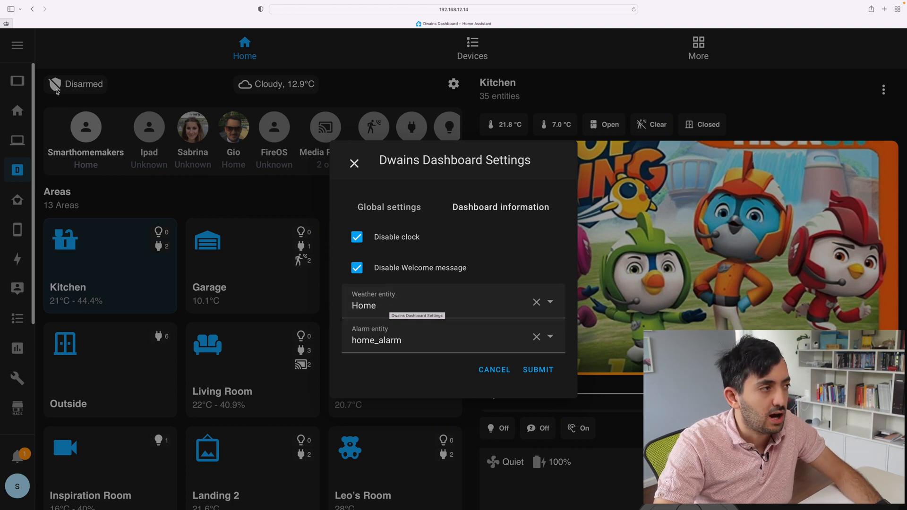
pyautogui.click(366, 338)
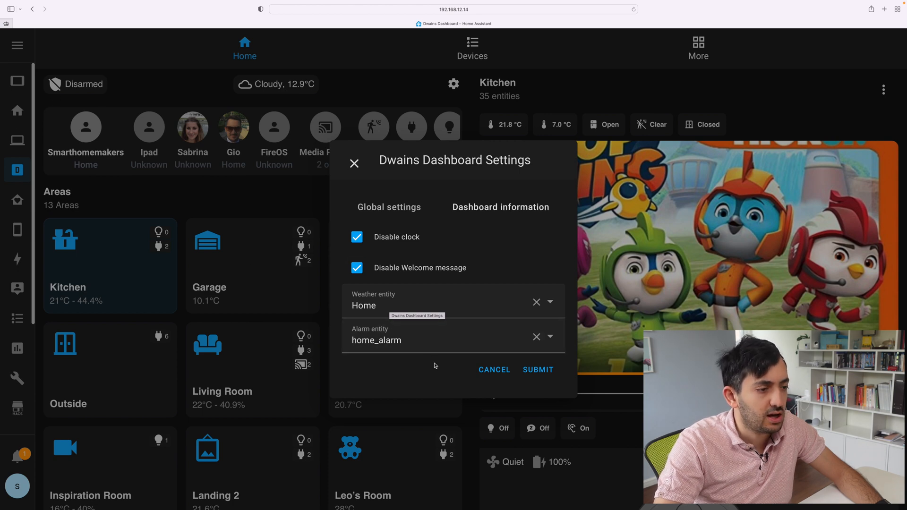
pyautogui.click(493, 370)
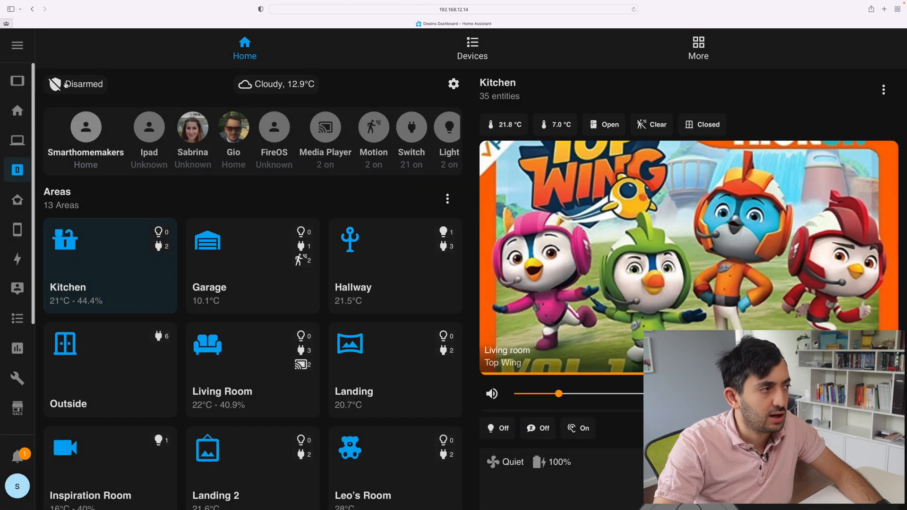
# Bring up the home_alarm details with its arming keypad.
pyautogui.click(67, 84)
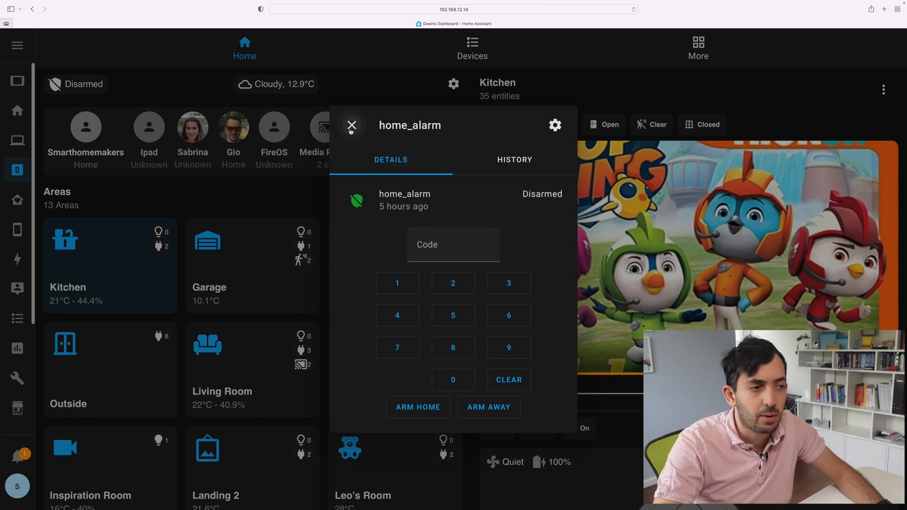
# Close the alarm details, check the active media players list, and dismiss the settings dialog.
pyautogui.click(352, 126)
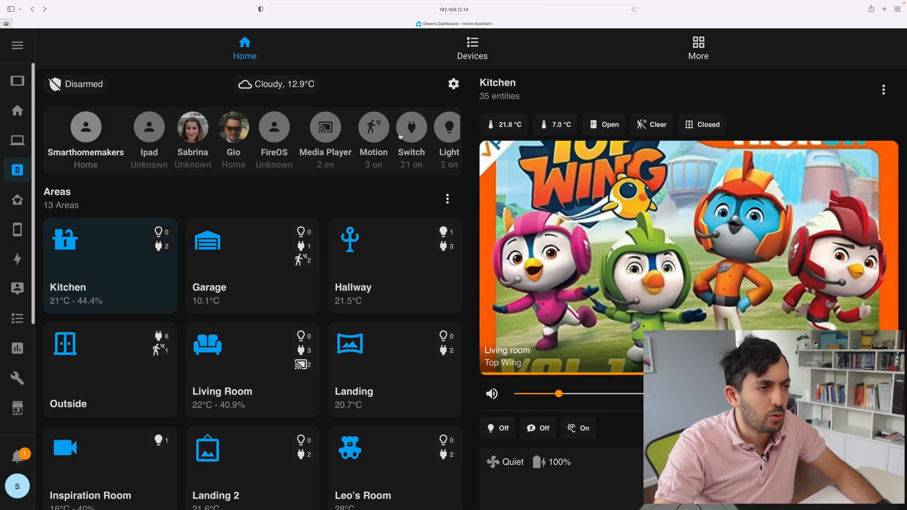
pyautogui.click(325, 129)
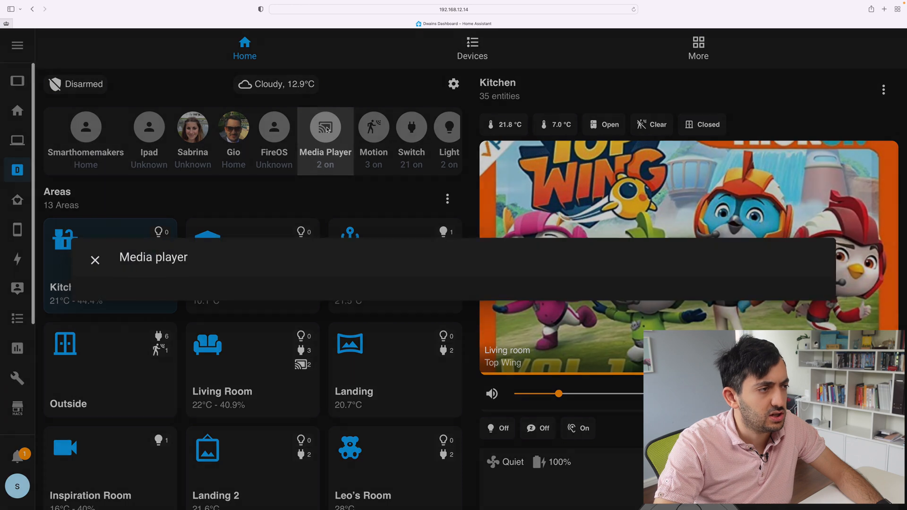
pyautogui.click(85, 225)
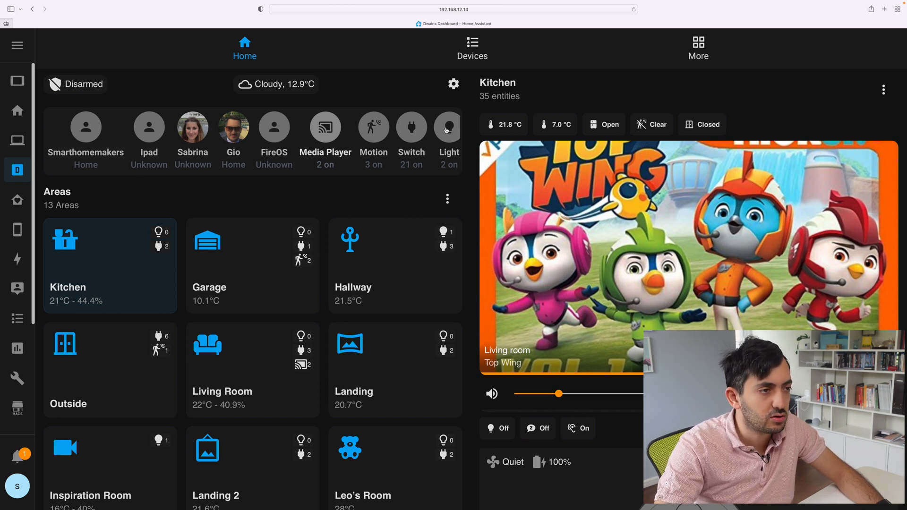
pyautogui.click(455, 85)
pyautogui.press('Escape')
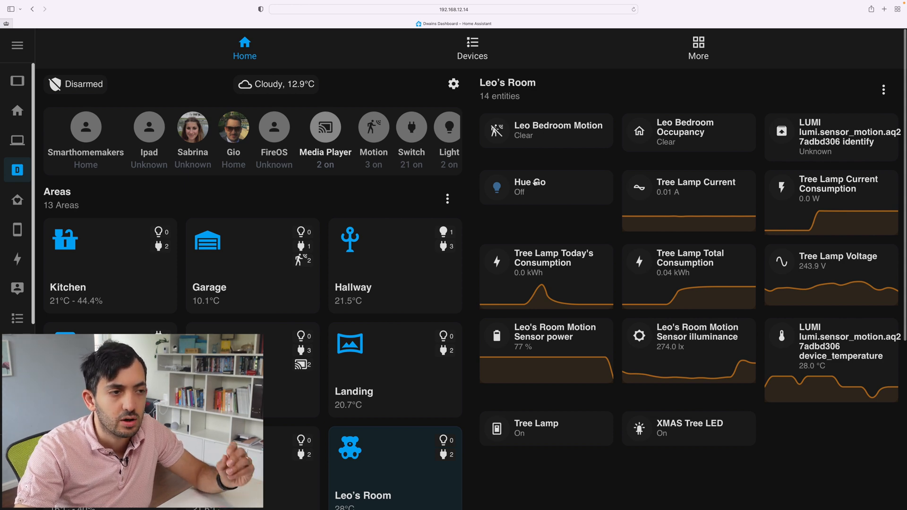
pyautogui.scroll(-5, 780, 324)
pyautogui.scroll(-2, 781, 325)
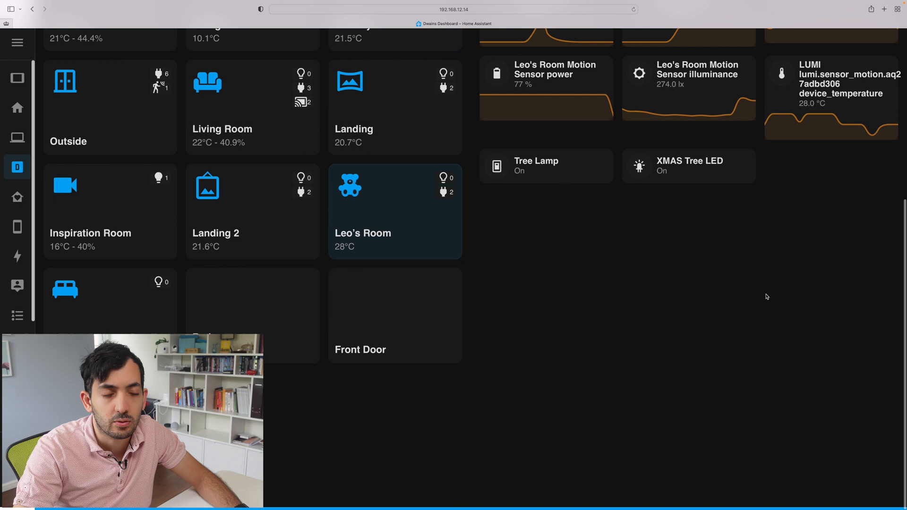
pyautogui.scroll(7, 815, 213)
# Enable edit mode for Leo's Room, hide Tree Lamp Current in DD, and reload the page.
pyautogui.click(884, 89)
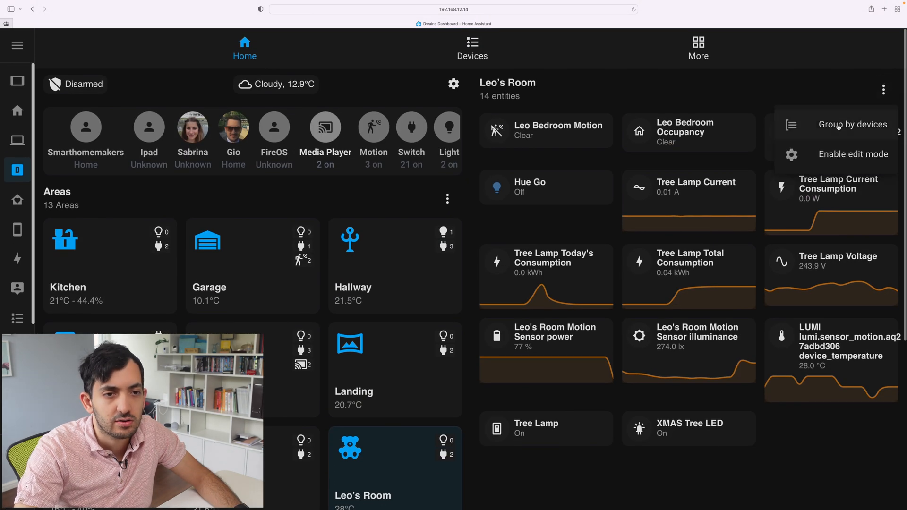
pyautogui.click(858, 155)
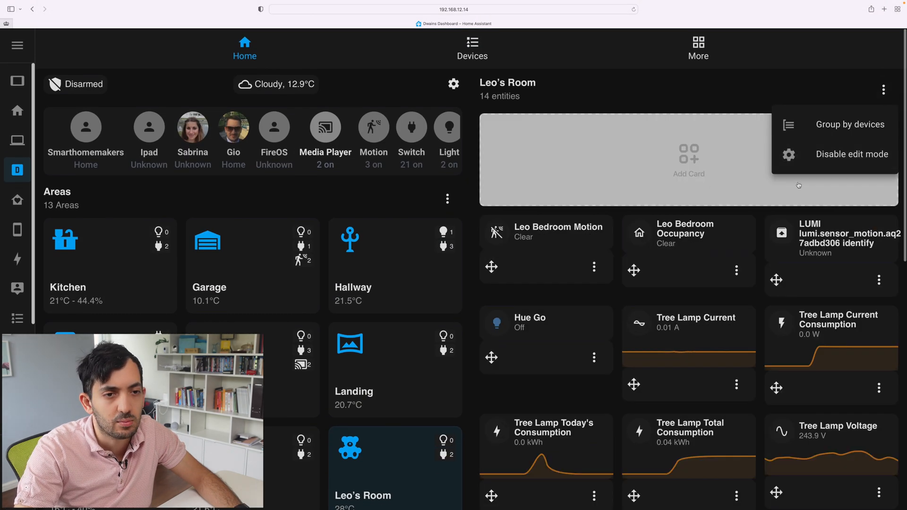
pyautogui.scroll(-4, 799, 186)
pyautogui.scroll(-4, 780, 248)
pyautogui.scroll(-4, 766, 284)
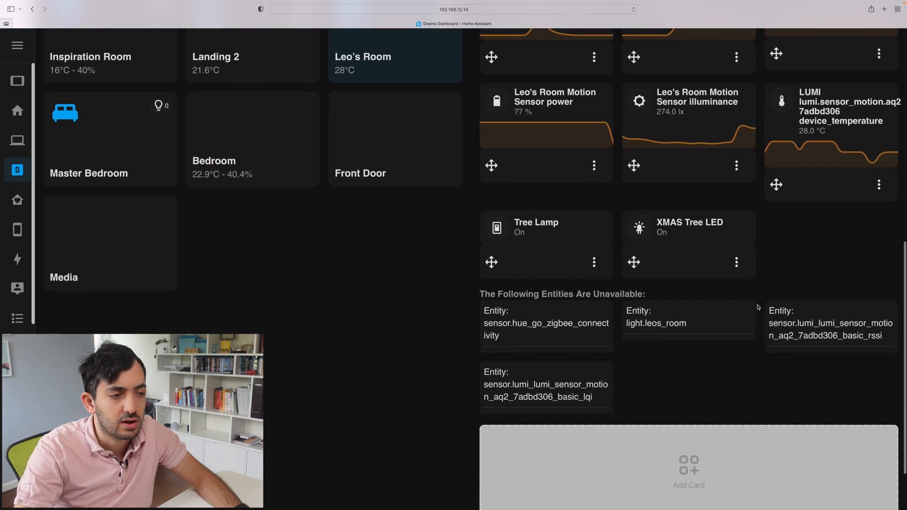
pyautogui.scroll(-2, 759, 307)
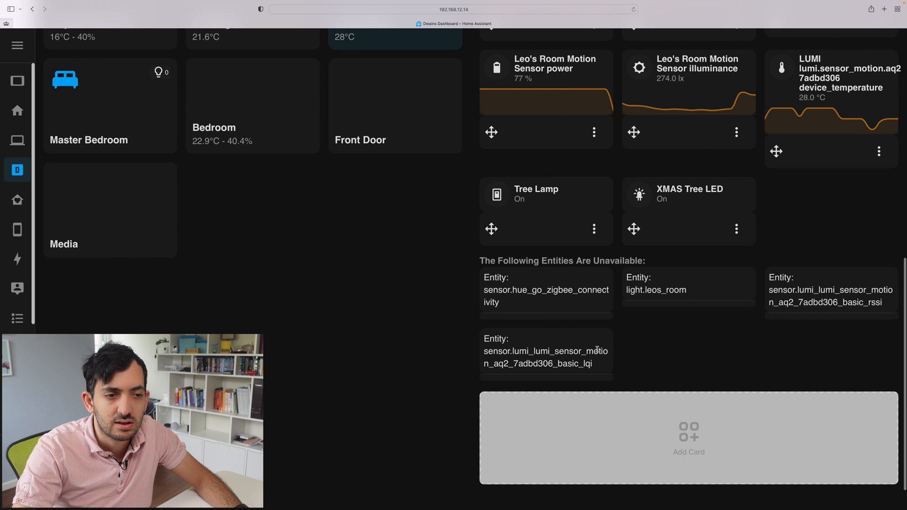
pyautogui.scroll(3, 597, 351)
pyautogui.scroll(3, 674, 326)
pyautogui.scroll(3, 725, 314)
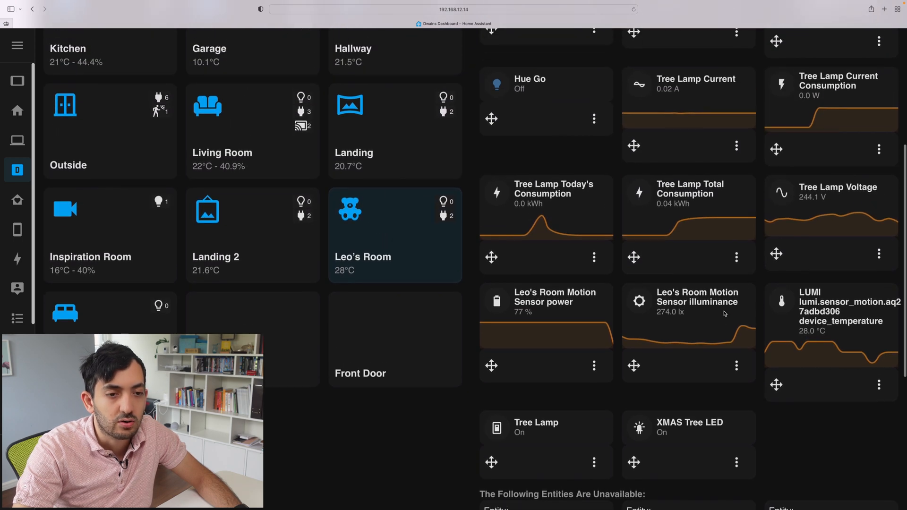
pyautogui.scroll(1, 725, 313)
pyautogui.scroll(3, 724, 313)
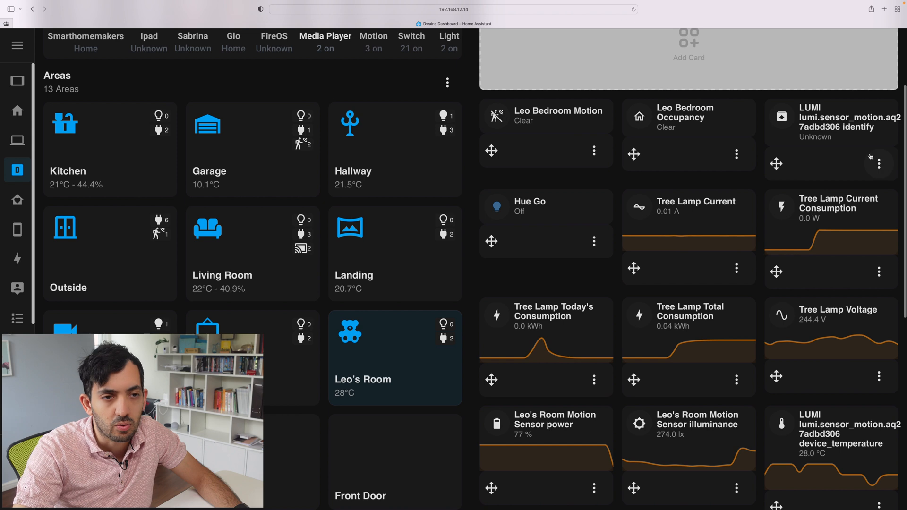
pyautogui.click(736, 268)
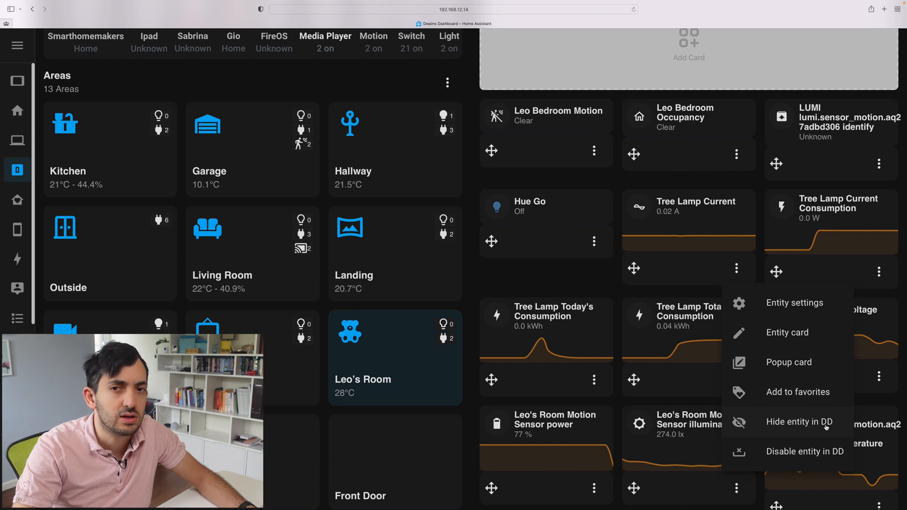
pyautogui.click(802, 430)
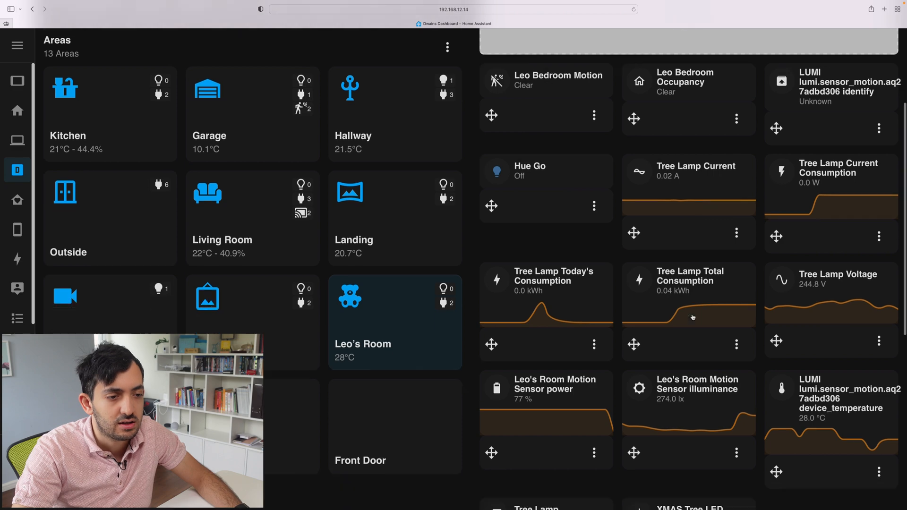
pyautogui.scroll(-10, 692, 242)
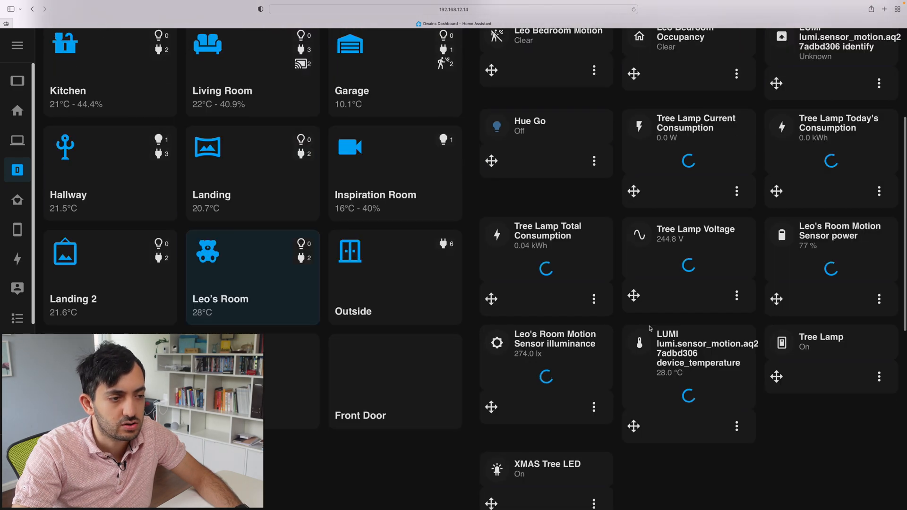
pyautogui.scroll(-10, 660, 390)
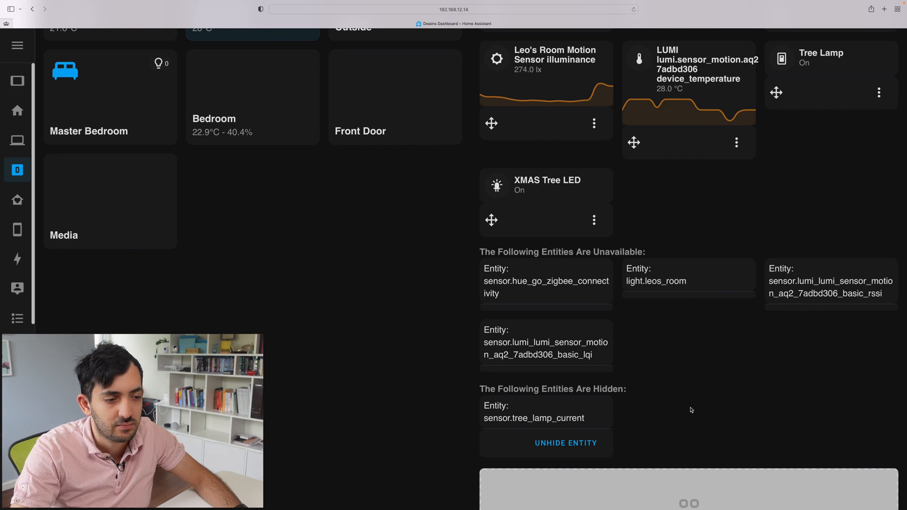
pyautogui.press('super+r')
pyautogui.scroll(-10, 634, 422)
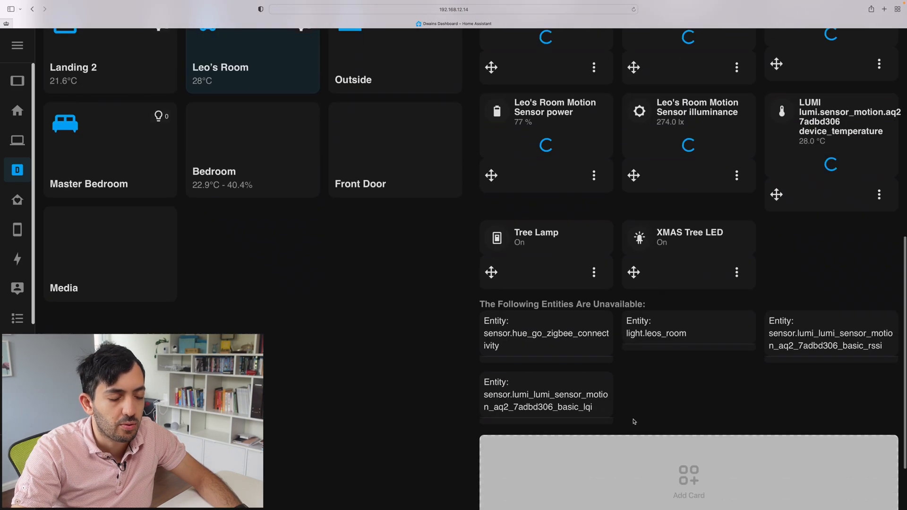
pyautogui.scroll(-2, 634, 422)
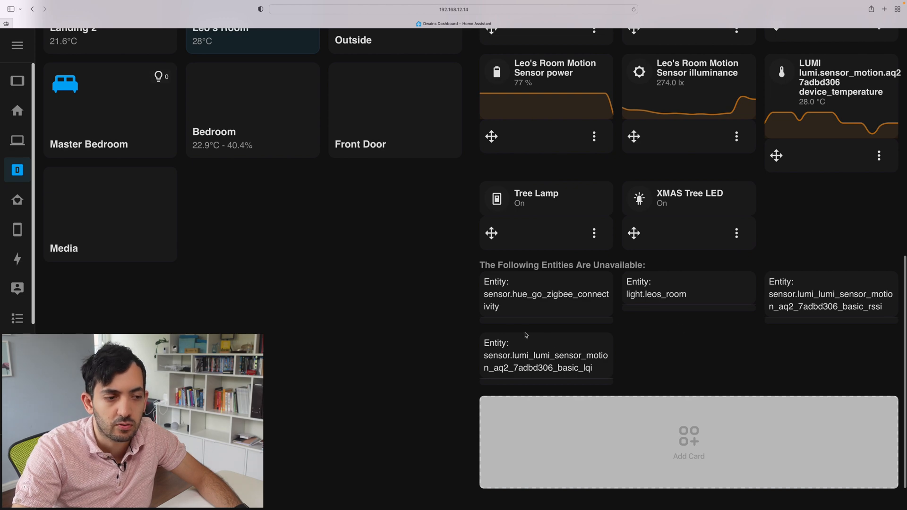
pyautogui.scroll(10, 526, 335)
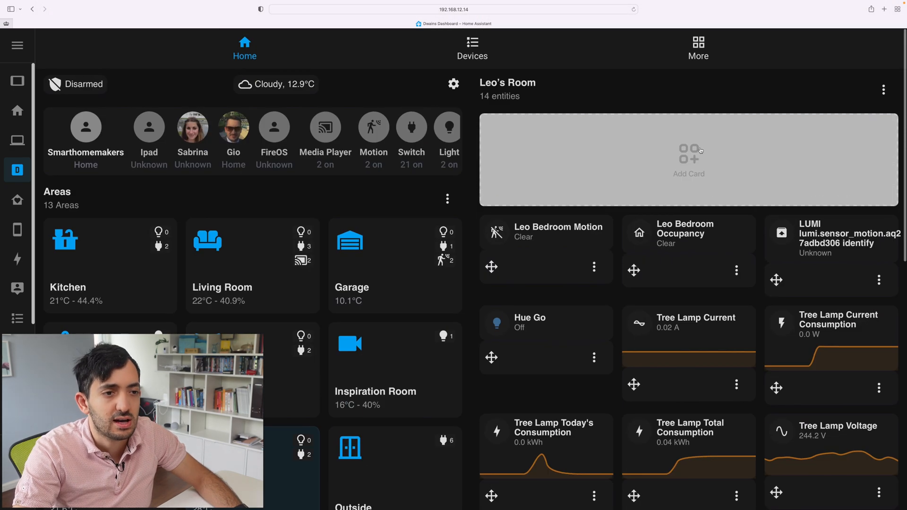
pyautogui.scroll(-10, 692, 202)
pyautogui.scroll(-3, 693, 202)
pyautogui.scroll(15, 780, 199)
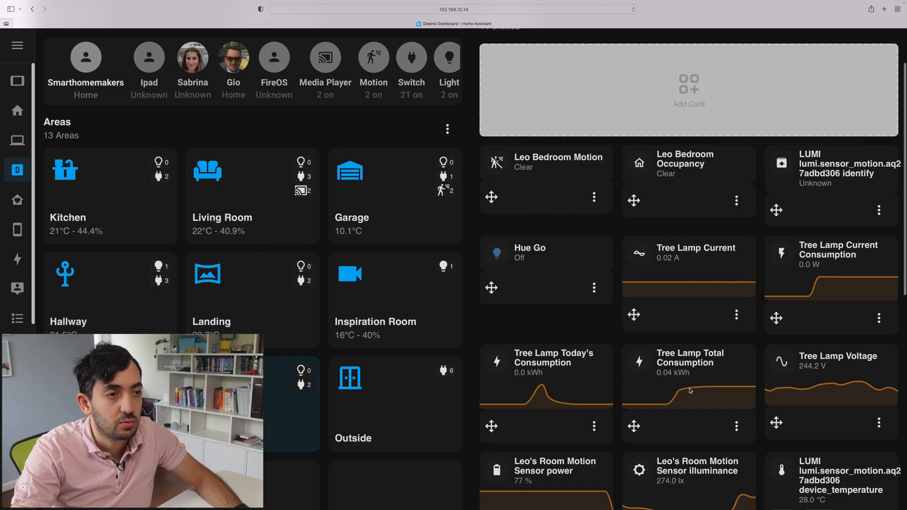
# Open Living Room's entities in edit mode and bring up the Living 2 light's options.
pyautogui.click(883, 92)
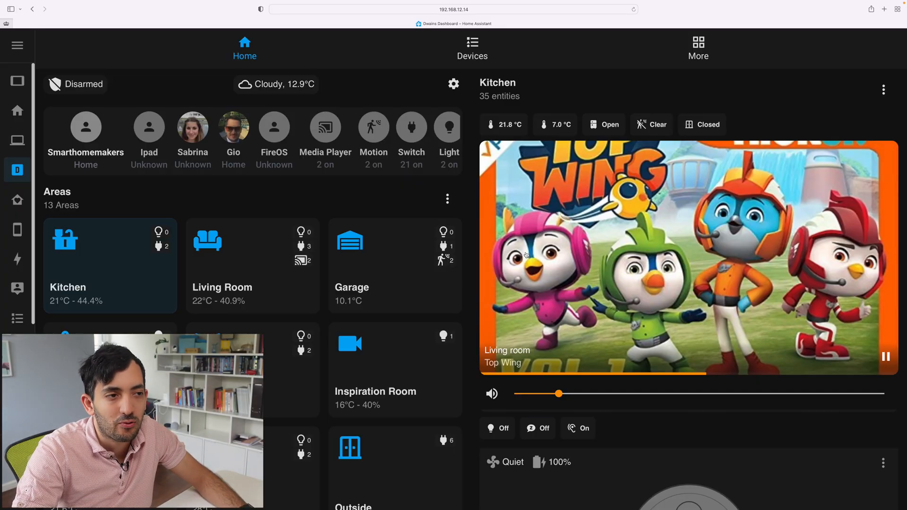
pyautogui.click(221, 252)
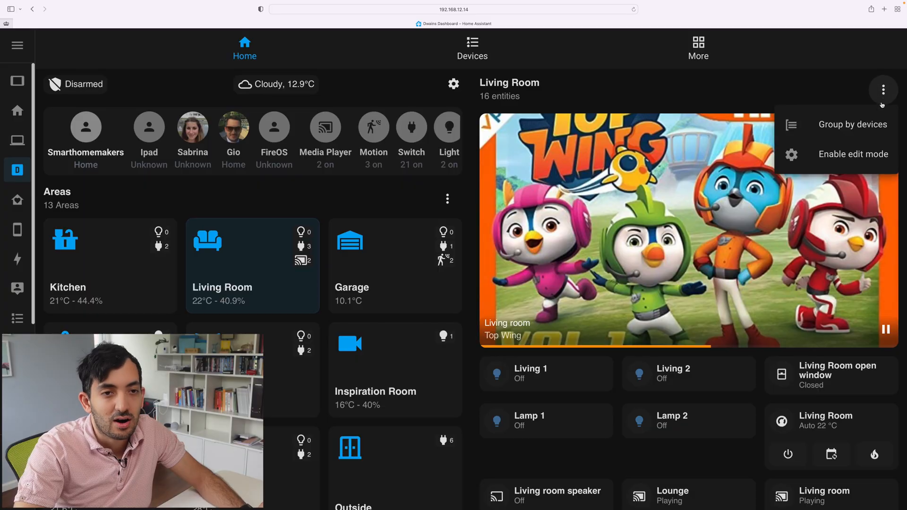
pyautogui.click(850, 155)
pyautogui.scroll(-5, 633, 218)
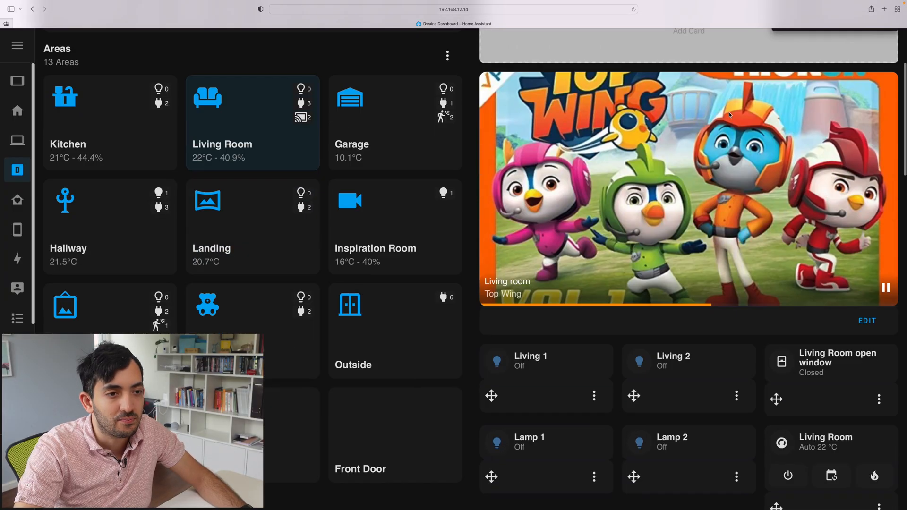
pyautogui.scroll(-1, 634, 218)
pyautogui.scroll(3, 634, 217)
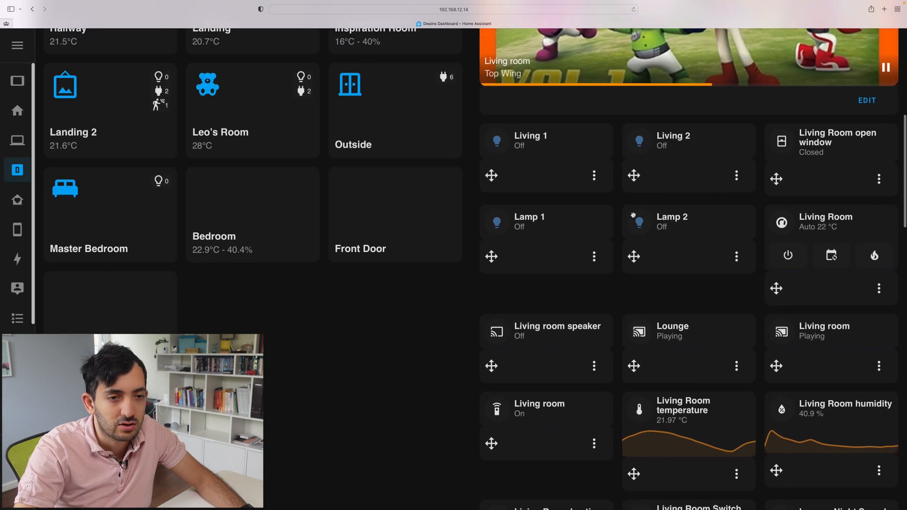
pyautogui.scroll(2, 772, 230)
pyautogui.moveTo(777, 238); pyautogui.dragTo(795, 241)
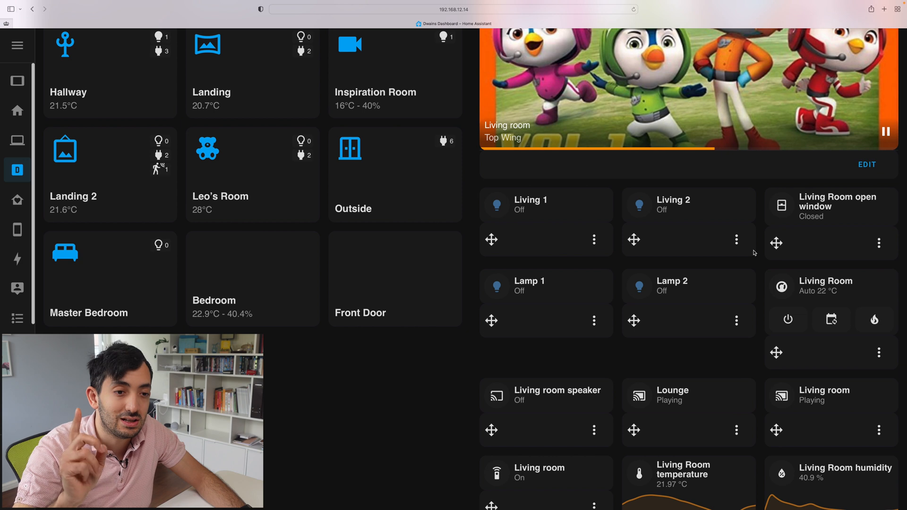
pyautogui.click(736, 241)
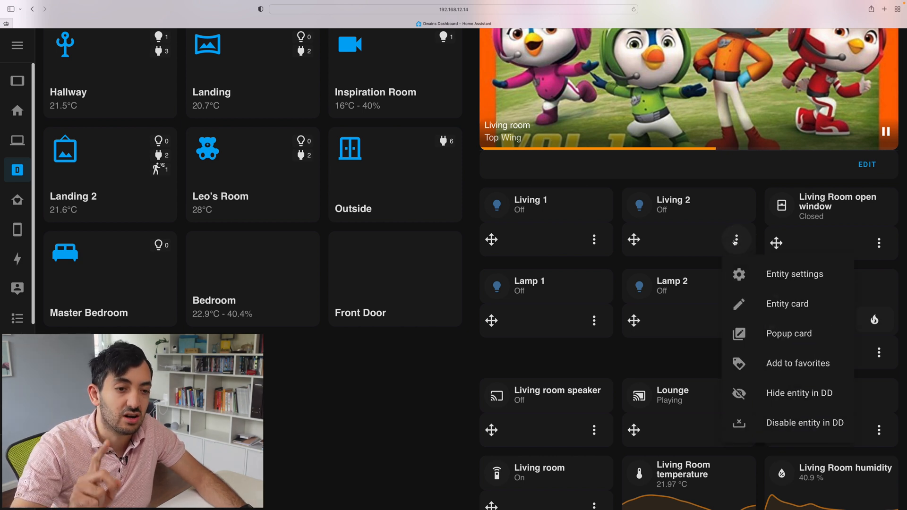
# Change Living 2's card to a Mushroom Light Card from the card picker.
pyautogui.click(792, 309)
pyautogui.click(212, 267)
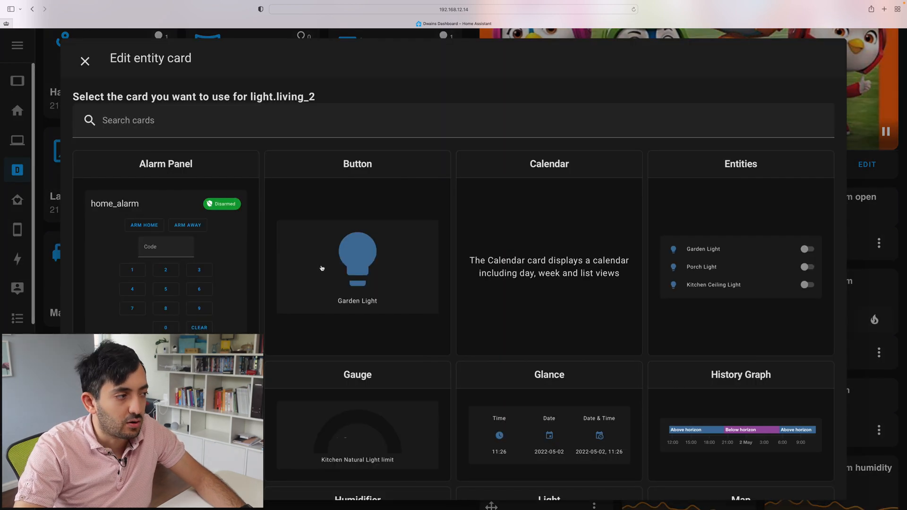
pyautogui.click(351, 120)
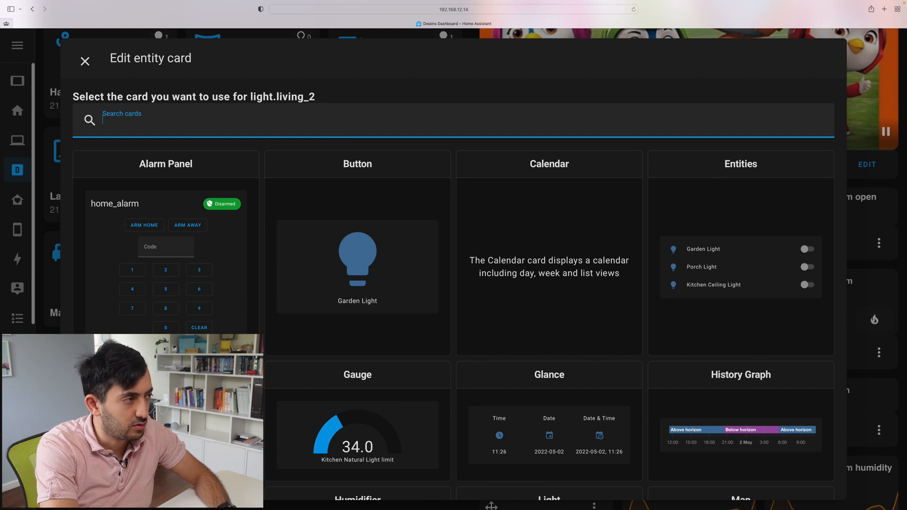
pyautogui.write('light')
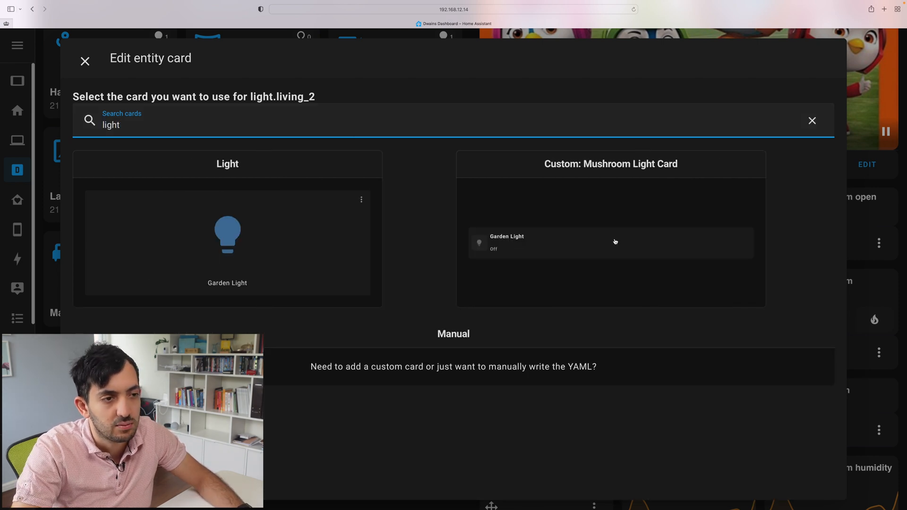
pyautogui.click(615, 243)
# Set the card entity to Living 2, enable brightness and color control, and submit.
pyautogui.click(425, 116)
pyautogui.hotkey('ctrl', 'a')
pyautogui.write('livi')
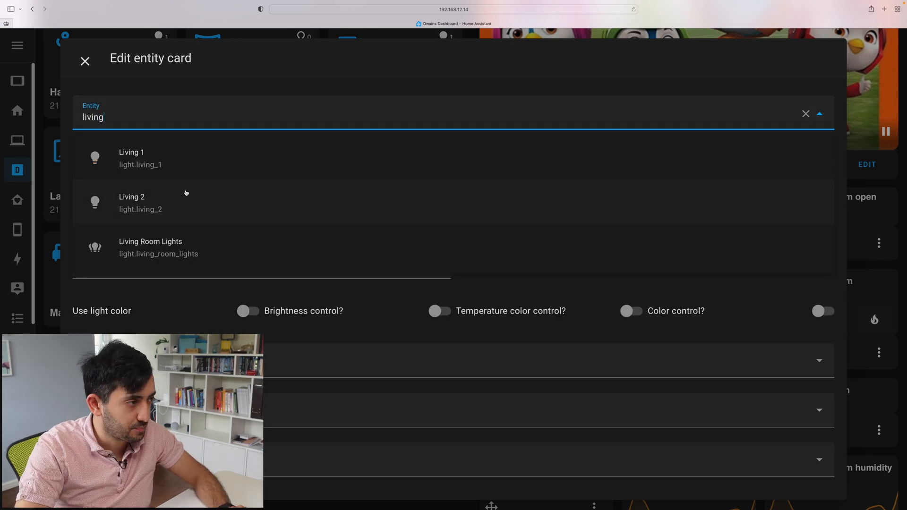
pyautogui.click(186, 199)
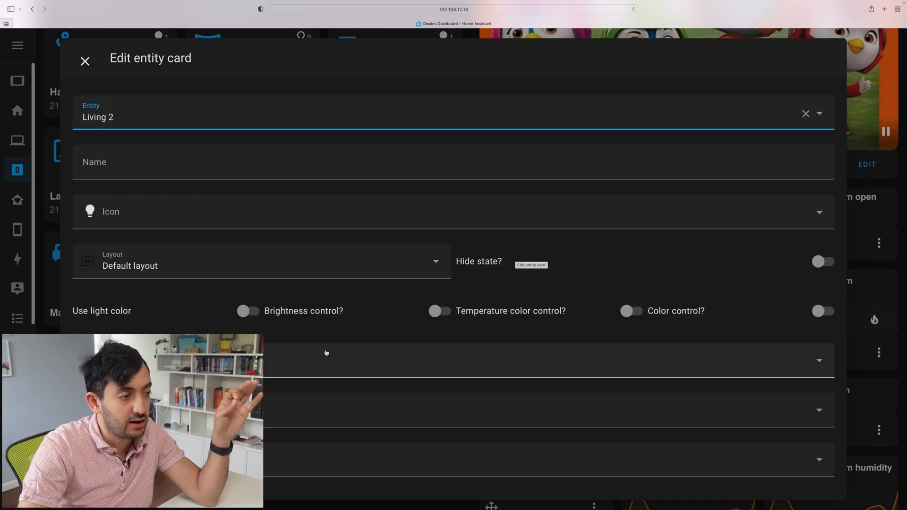
pyautogui.click(248, 311)
pyautogui.click(630, 310)
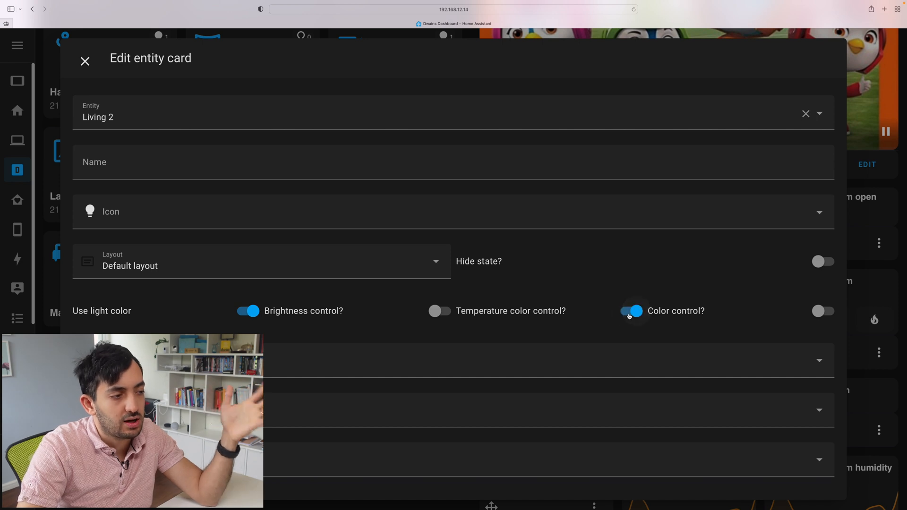
pyautogui.scroll(-4, 712, 330)
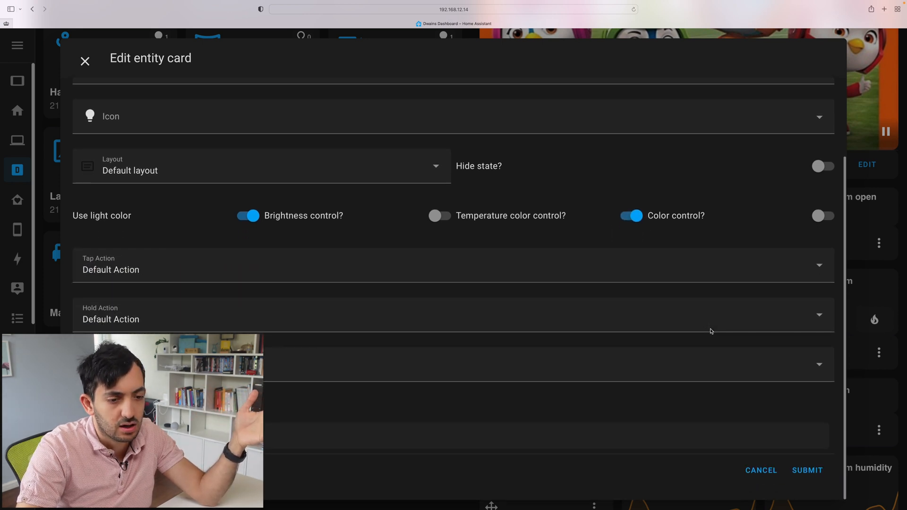
pyautogui.click(807, 469)
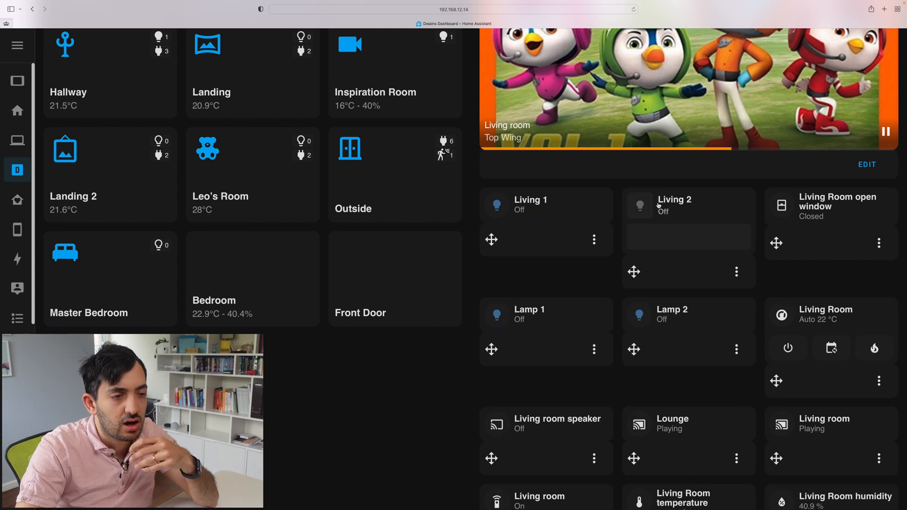
# Test Living 2's card: adjust colour temperature, toggle off and on, move it ahead of Living 1.
pyautogui.click(639, 205)
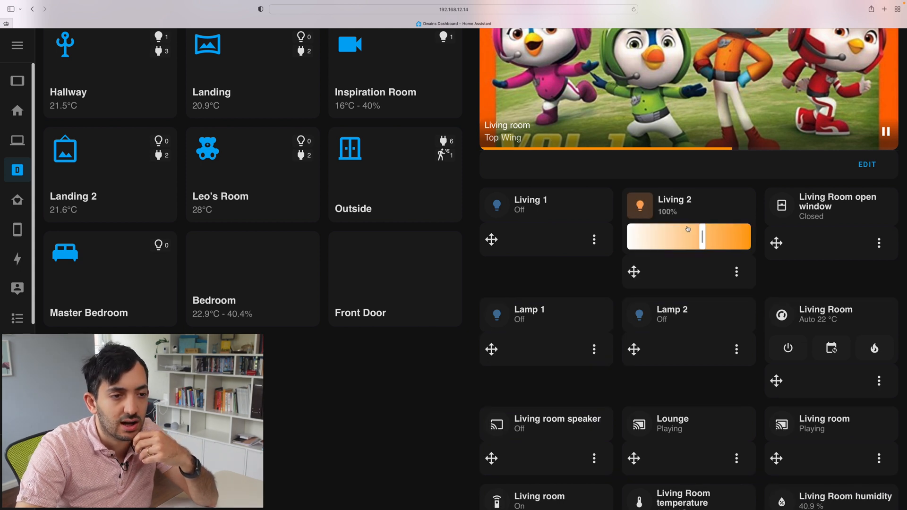
pyautogui.click(653, 238)
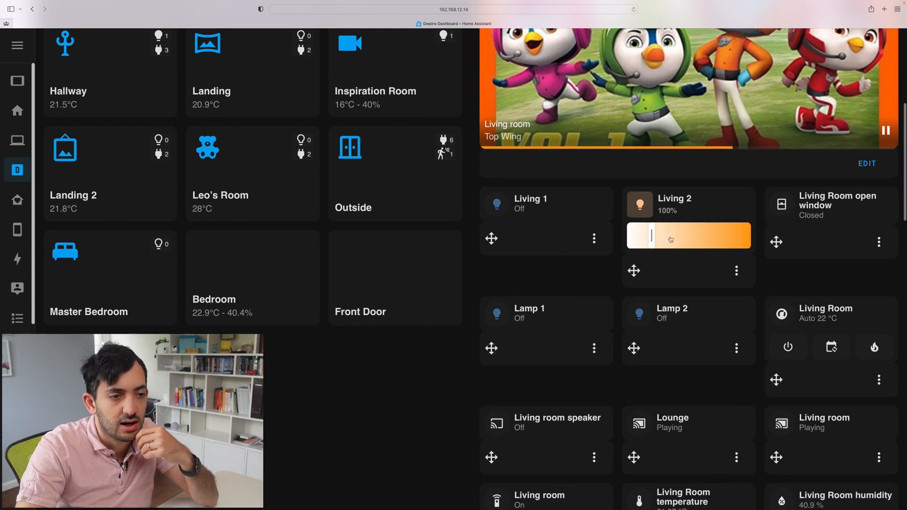
pyautogui.click(639, 205)
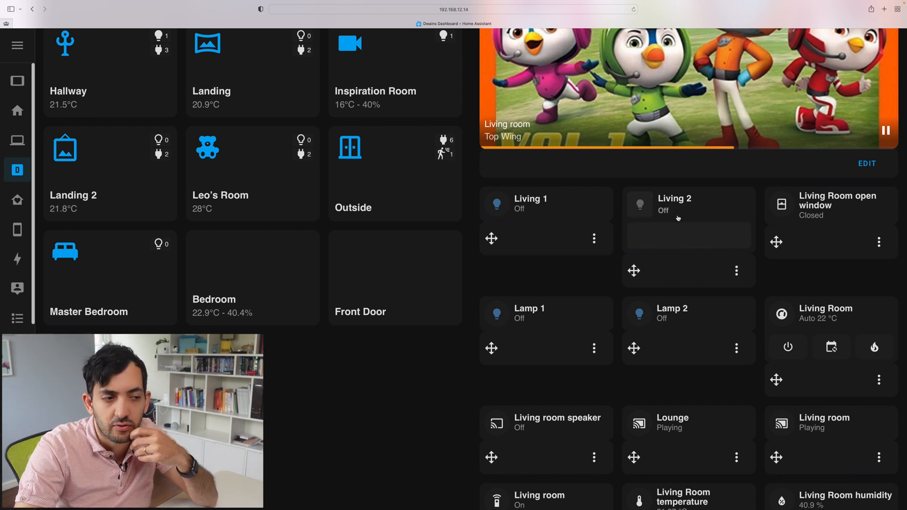
pyautogui.click(641, 209)
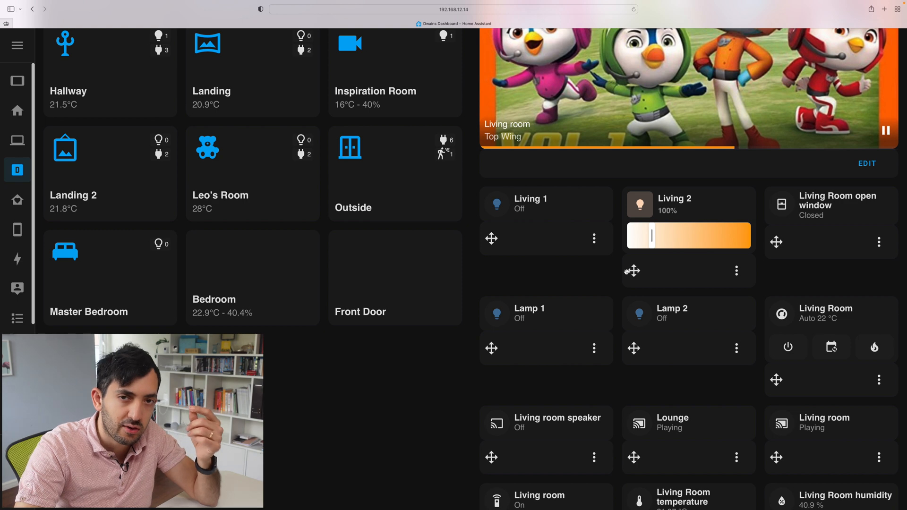
pyautogui.moveTo(634, 270); pyautogui.dragTo(496, 270)
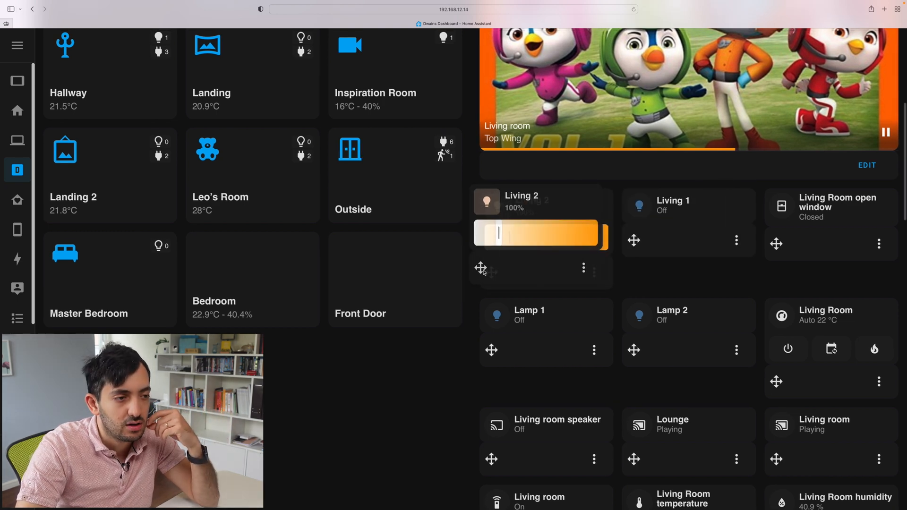
pyautogui.moveTo(579, 275); pyautogui.dragTo(579, 273)
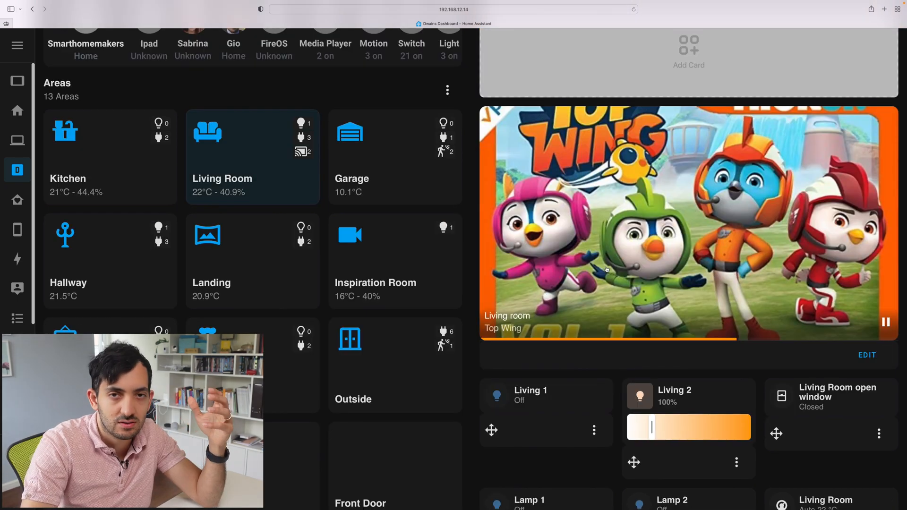
pyautogui.scroll(3, 605, 269)
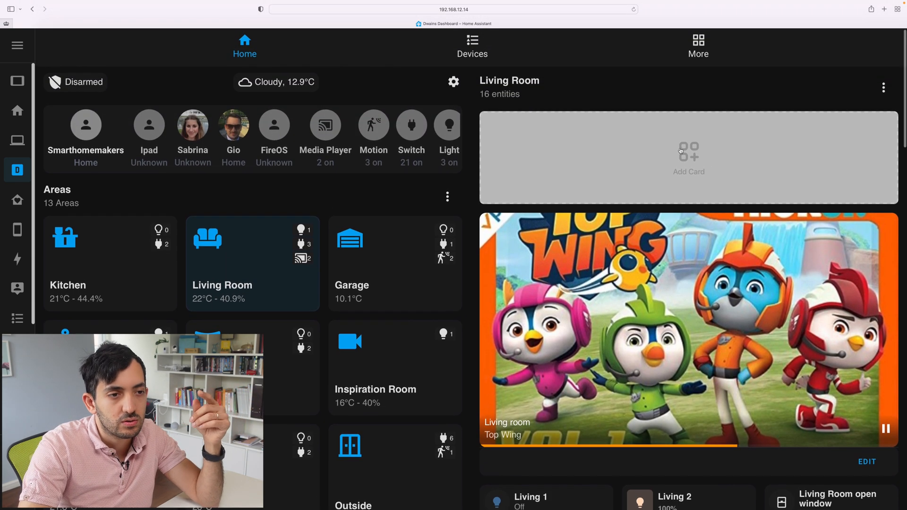
# Add a new Lovelace Mushroom Light Card to the Living Room area.
pyautogui.click(688, 157)
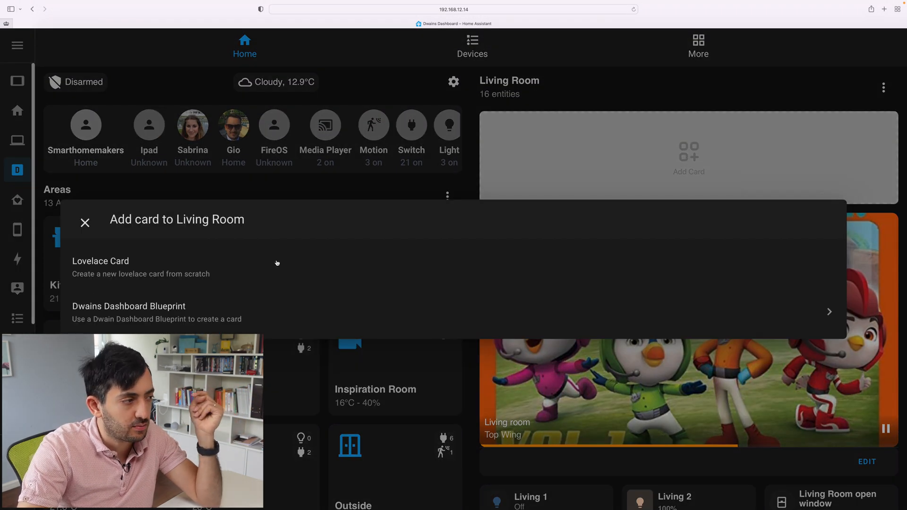
pyautogui.click(259, 269)
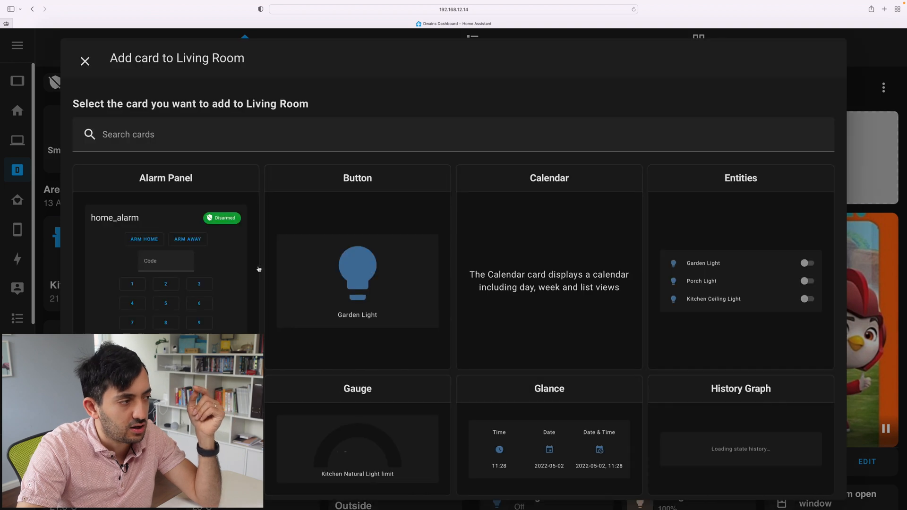
pyautogui.click(215, 130)
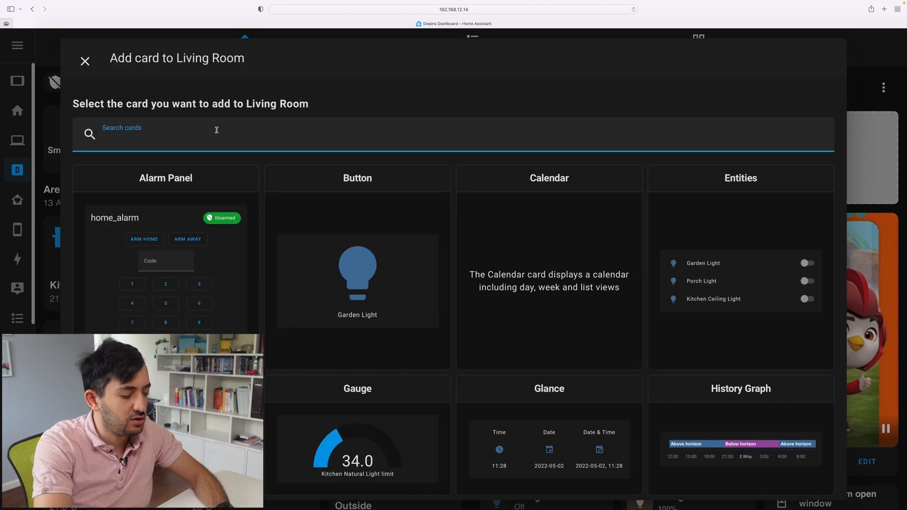
pyautogui.write('li')
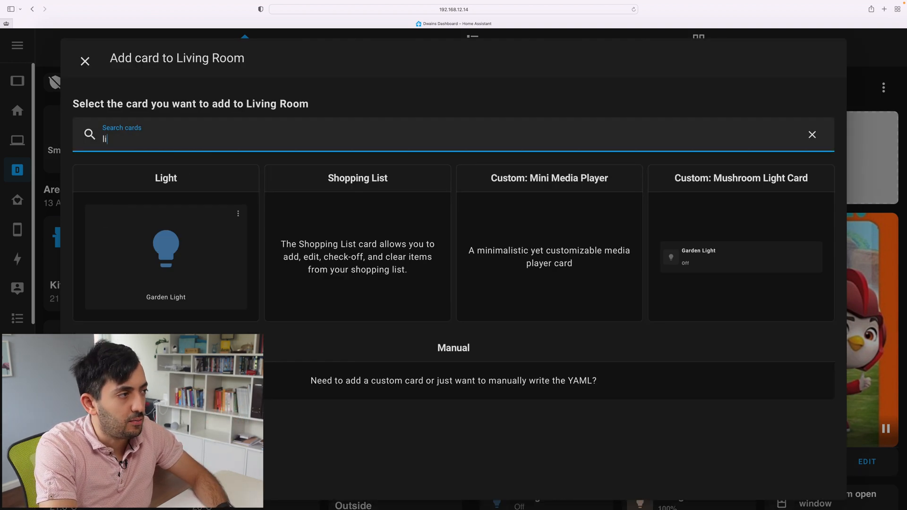
pyautogui.write('g')
pyautogui.click(558, 241)
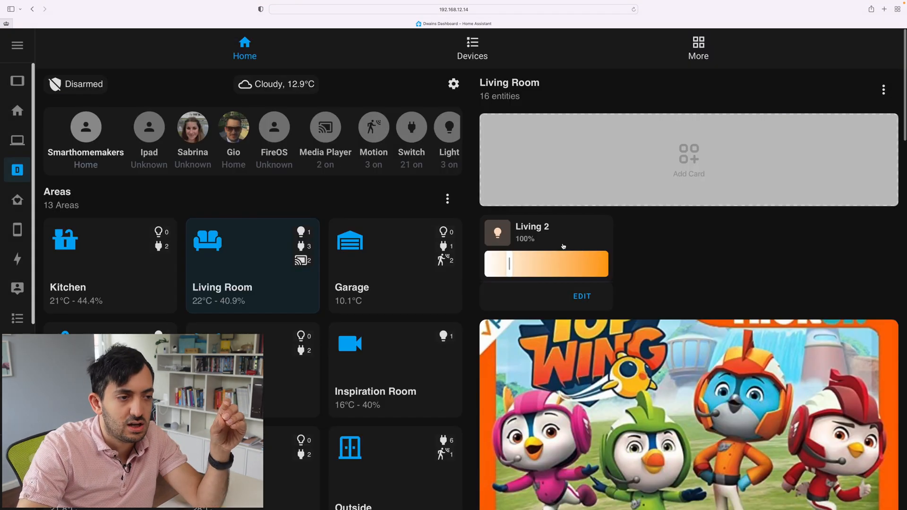
pyautogui.scroll(-5, 640, 289)
pyautogui.scroll(-4, 624, 304)
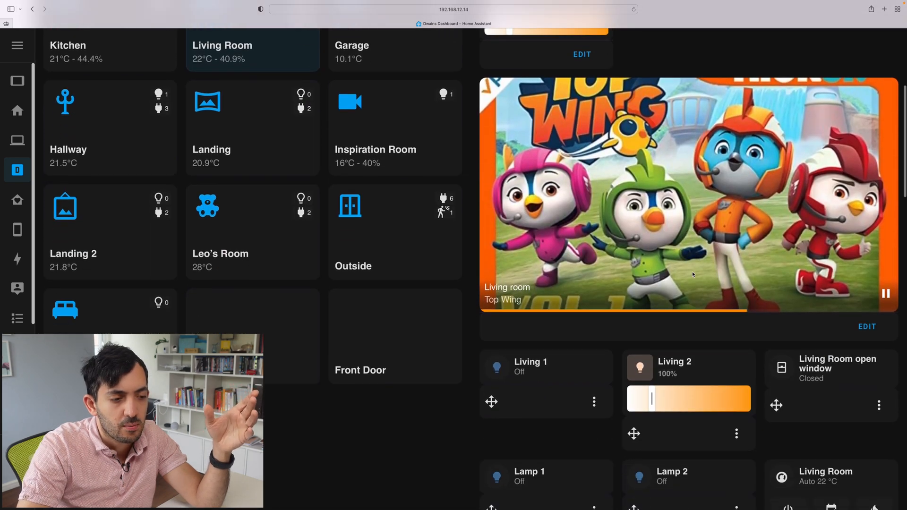
pyautogui.scroll(-2, 602, 319)
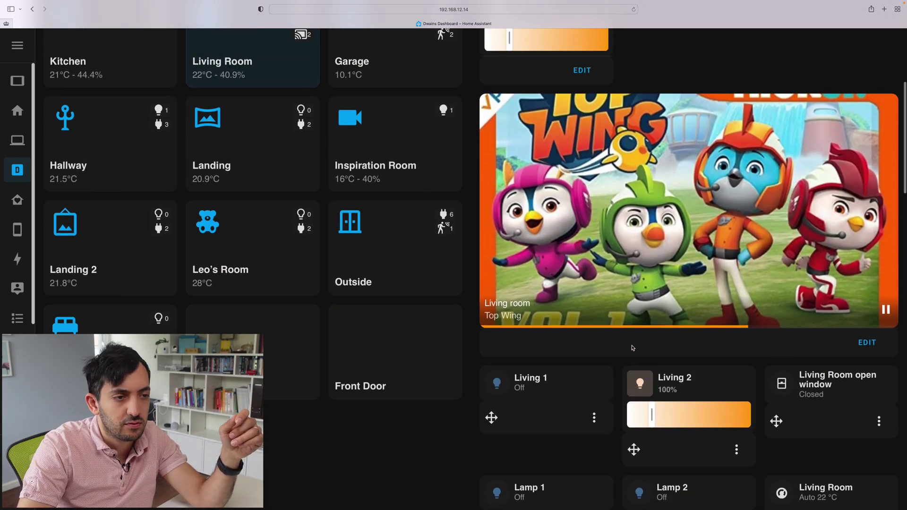
pyautogui.moveTo(639, 348); pyautogui.dragTo(512, 175)
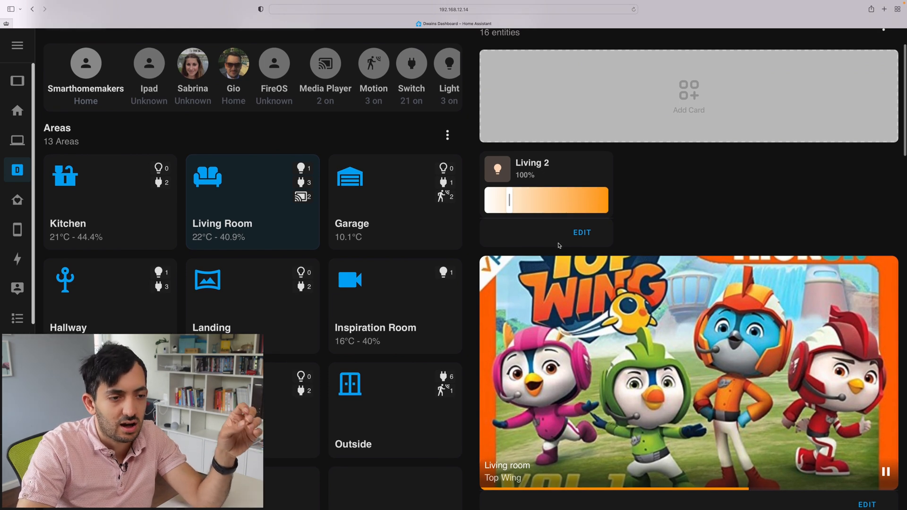
pyautogui.scroll(5, 741, 267)
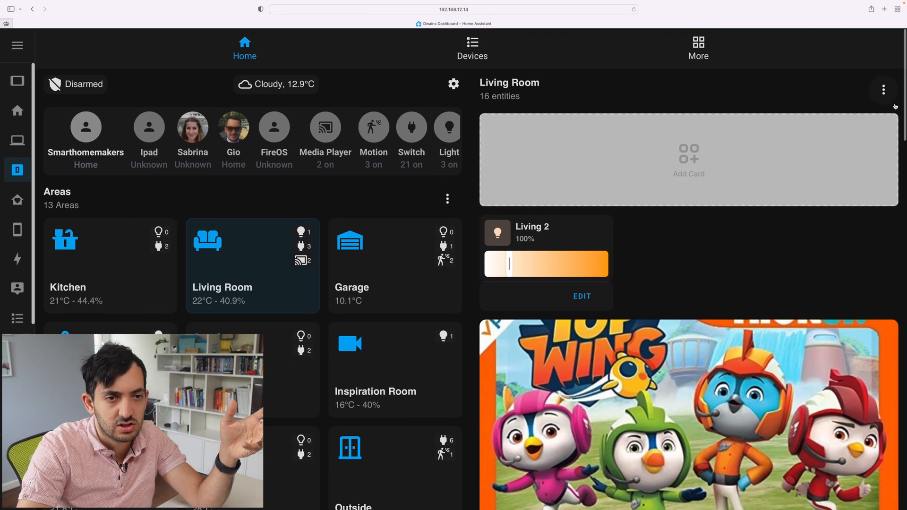
# Toggle Living Room edit mode off and on, then review and close the Living 2 card settings.
pyautogui.click(884, 89)
pyautogui.click(852, 153)
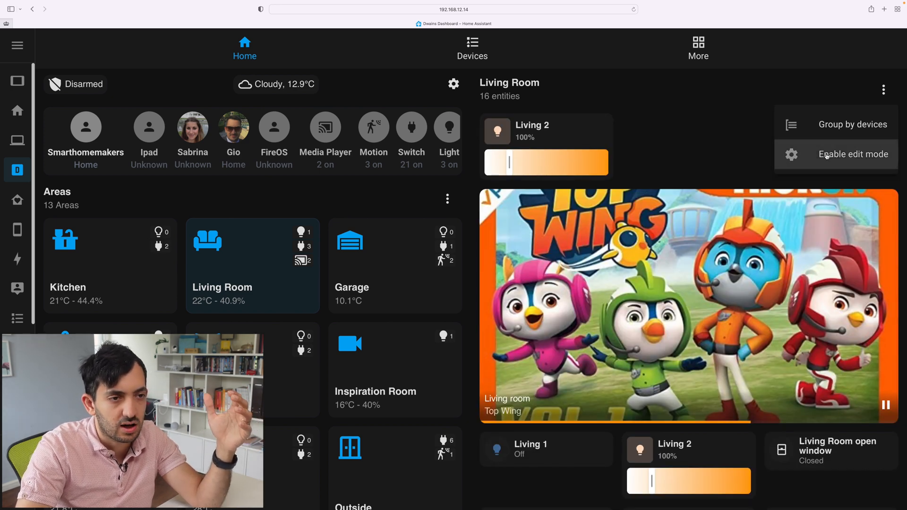
pyautogui.click(852, 154)
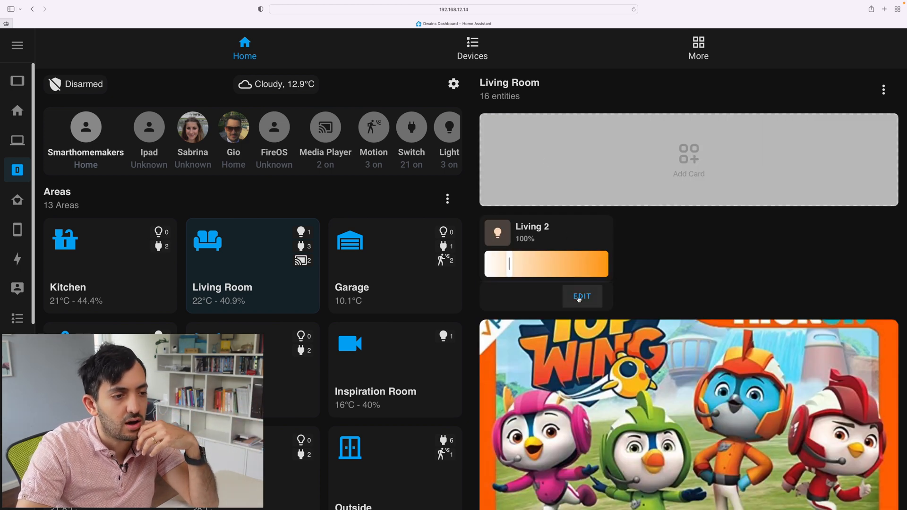
pyautogui.click(578, 295)
pyautogui.scroll(-5, 550, 260)
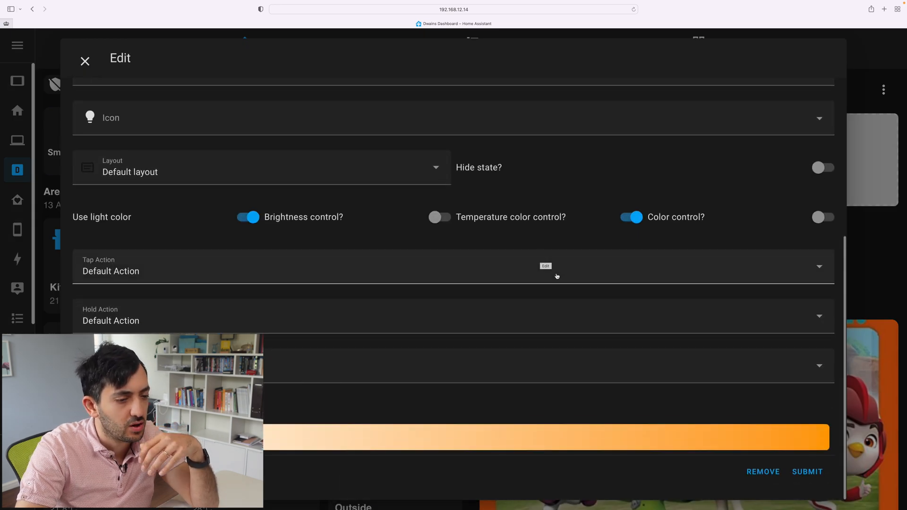
pyautogui.click(766, 468)
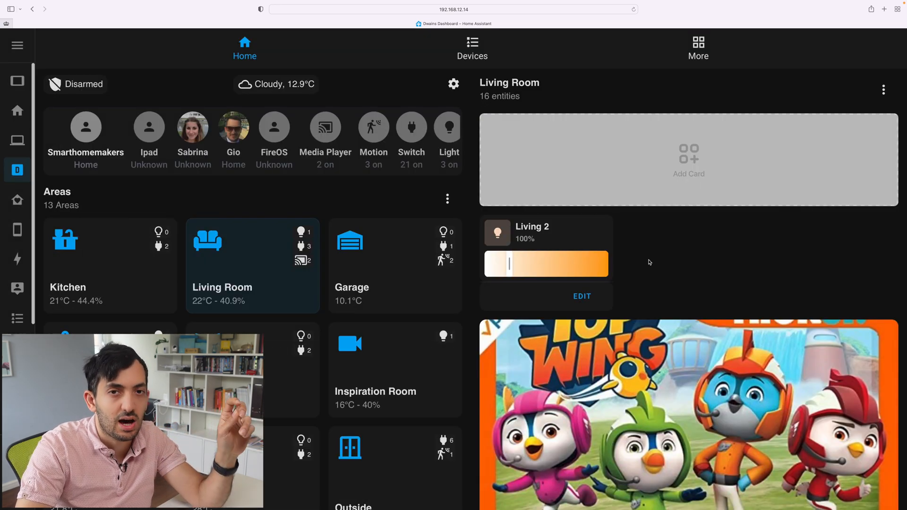
pyautogui.scroll(-3, 649, 263)
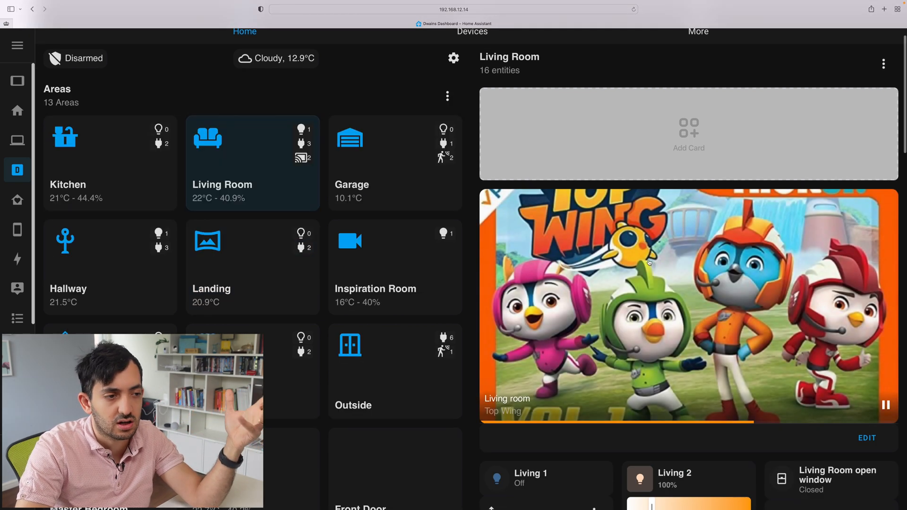
pyautogui.scroll(-3, 649, 262)
pyautogui.scroll(-3, 868, 383)
pyautogui.scroll(-1, 869, 383)
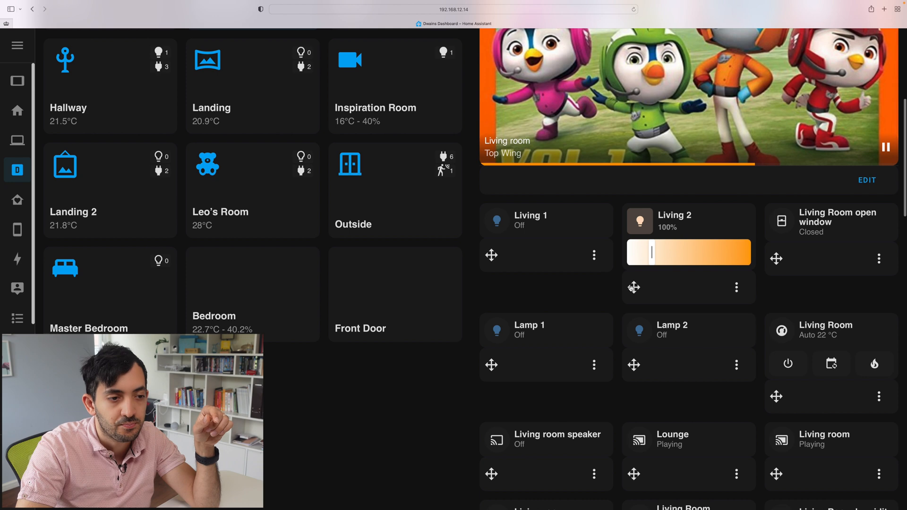
# Set the Living 2 light card to span 2 columns on large screens.
pyautogui.click(735, 288)
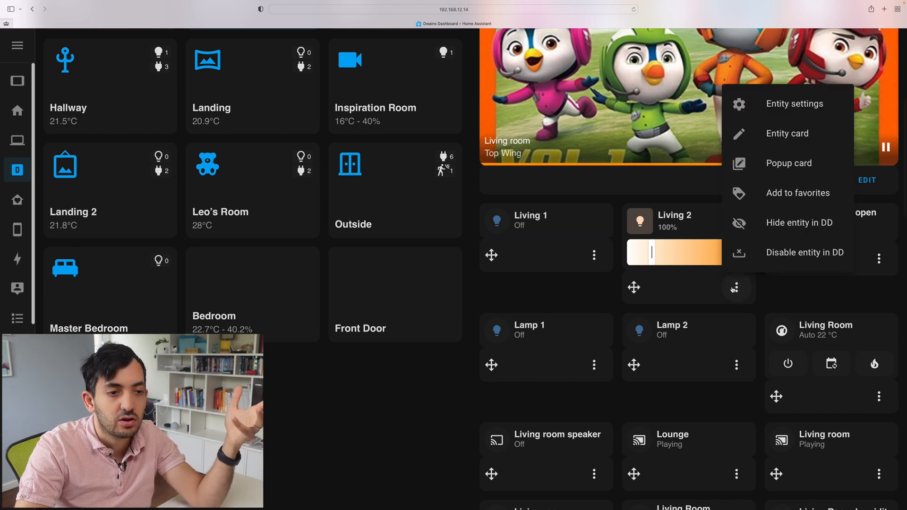
pyautogui.click(783, 106)
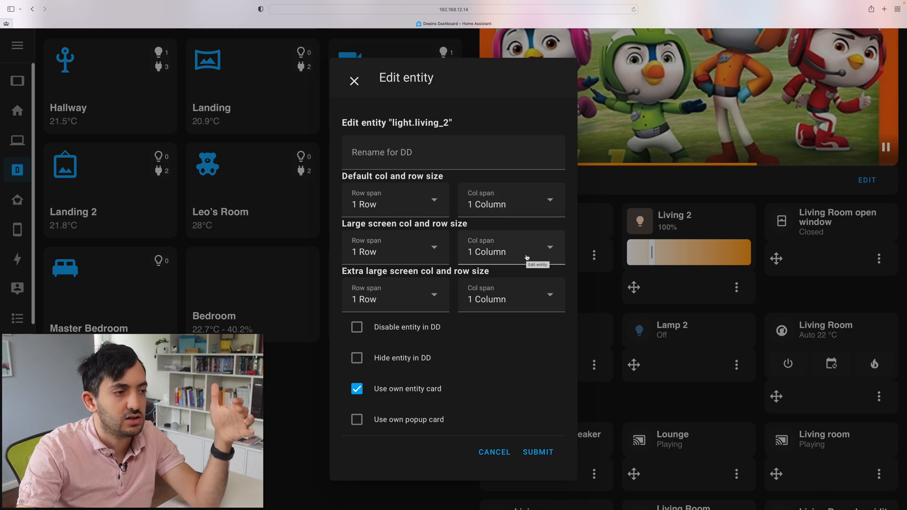
pyautogui.click(527, 252)
pyautogui.click(497, 312)
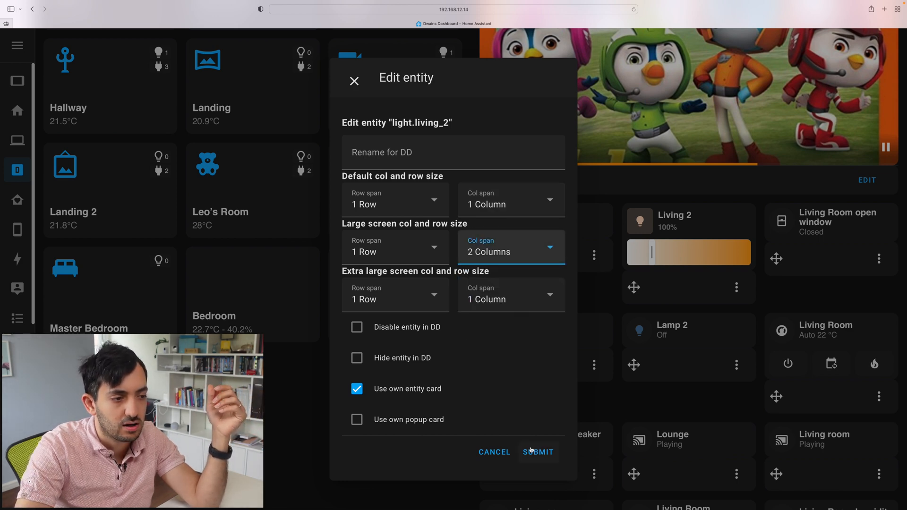
pyautogui.press('Escape')
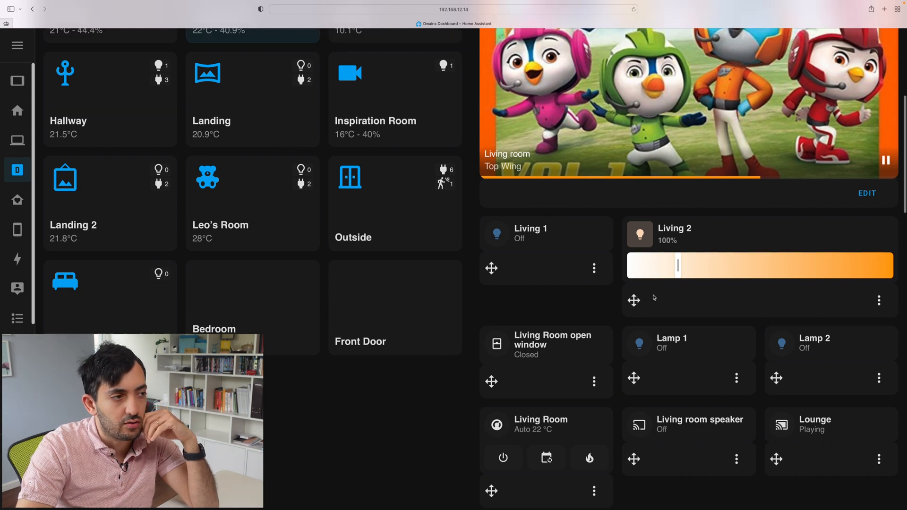
pyautogui.scroll(10, 677, 325)
# Open the Kitchen area tile to show its cards.
pyautogui.click(114, 274)
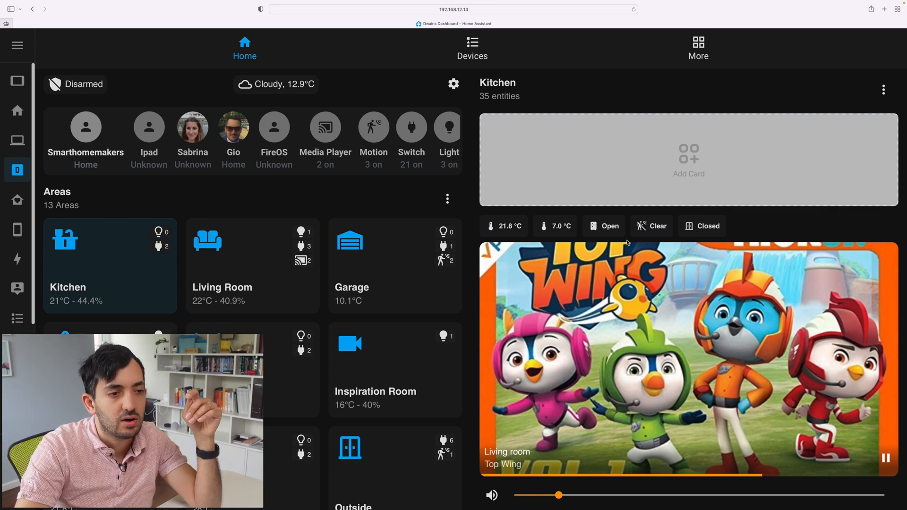
pyautogui.scroll(-4, 748, 252)
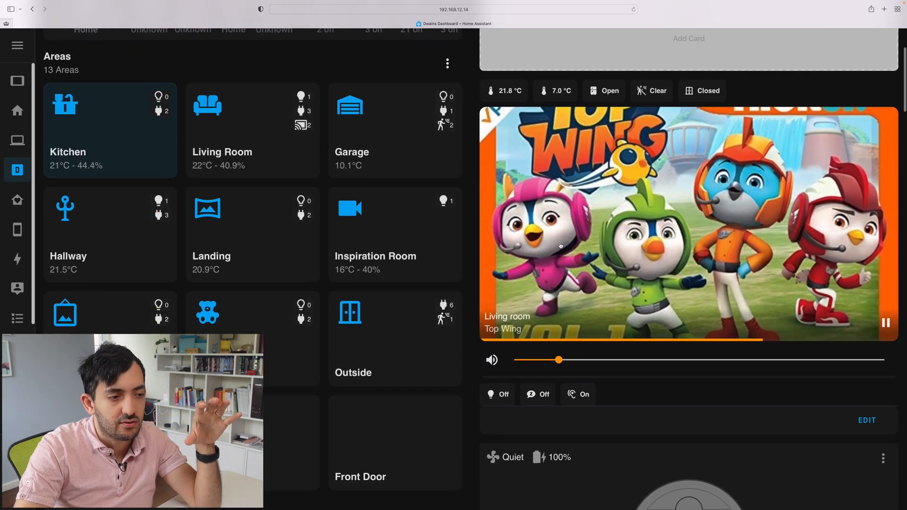
pyautogui.scroll(-4, 696, 209)
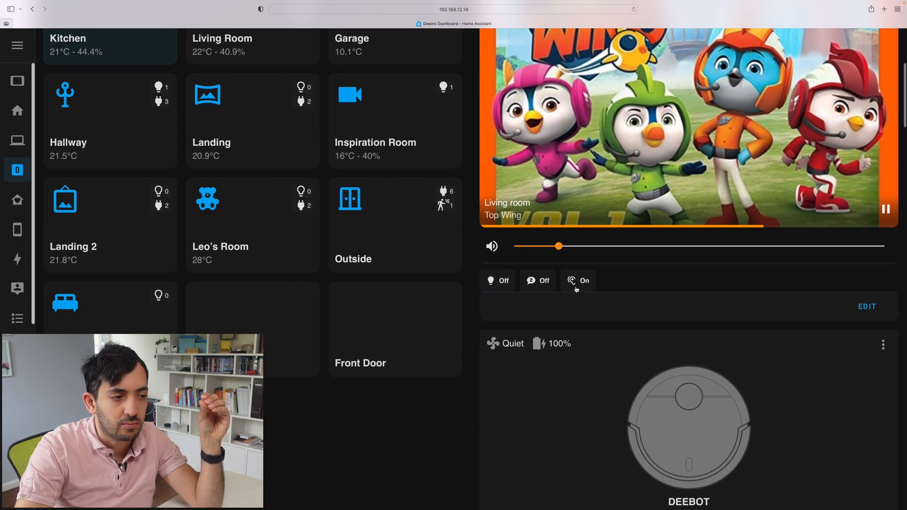
pyautogui.scroll(-4, 683, 295)
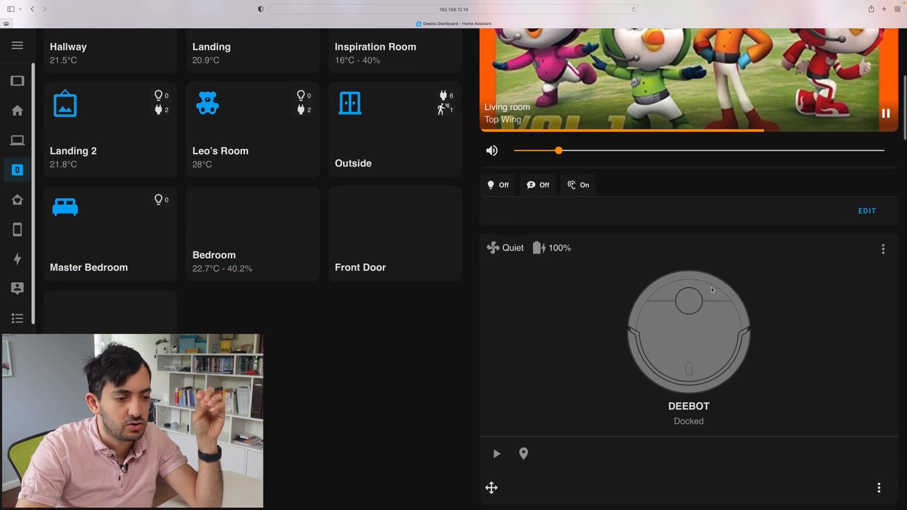
pyautogui.scroll(-2, 708, 284)
pyautogui.scroll(-1, 752, 273)
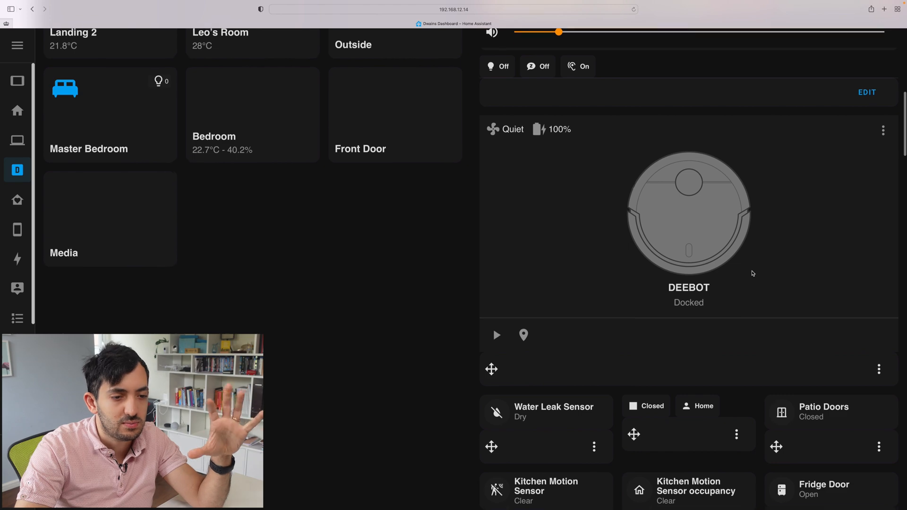
pyautogui.scroll(1, 753, 273)
pyautogui.scroll(-3, 753, 273)
pyautogui.scroll(-2, 753, 274)
pyautogui.scroll(4, 753, 274)
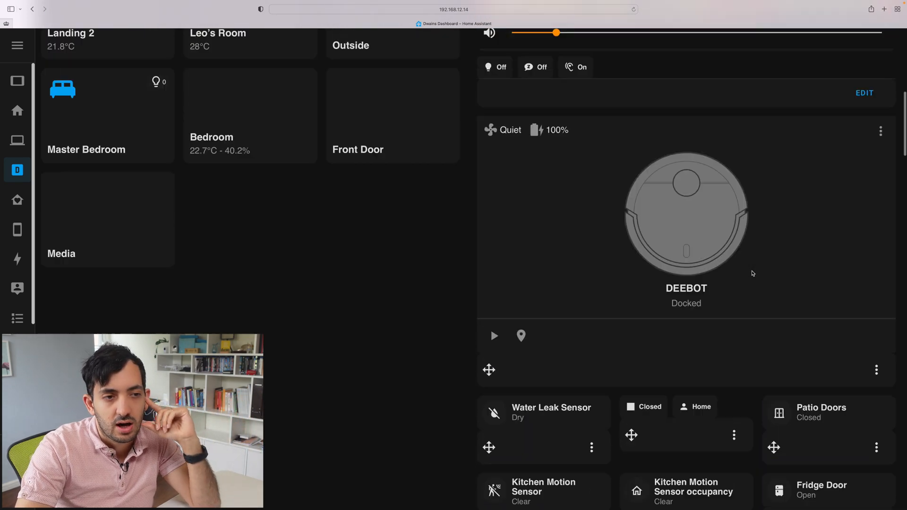
pyautogui.scroll(4, 753, 273)
pyautogui.scroll(4, 709, 248)
pyautogui.scroll(2, 638, 234)
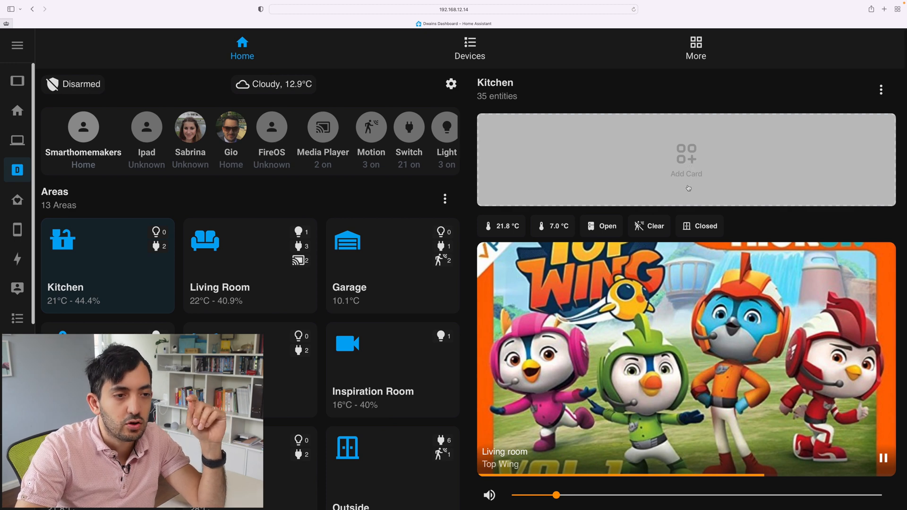
pyautogui.scroll(-5, 688, 188)
pyautogui.scroll(-2, 688, 188)
pyautogui.scroll(-2, 688, 189)
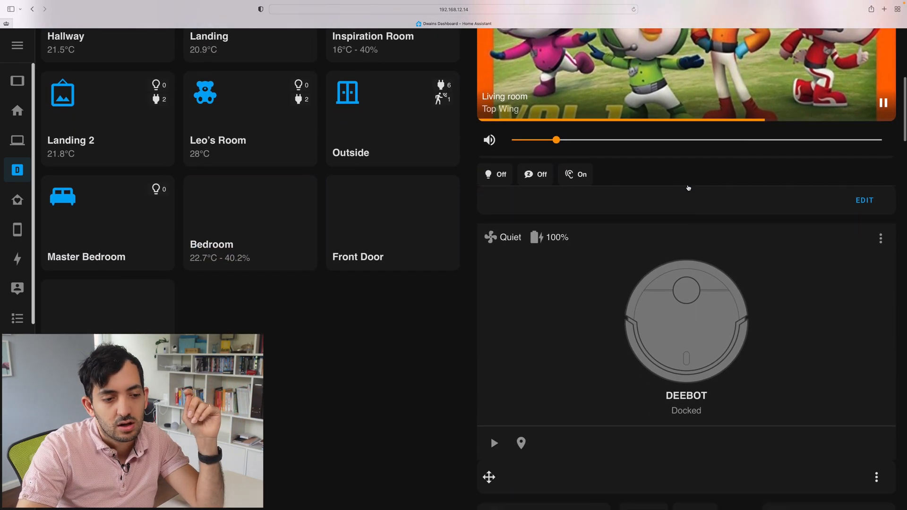
pyautogui.scroll(-2, 689, 189)
pyautogui.scroll(8, 688, 189)
pyautogui.scroll(-2, 689, 189)
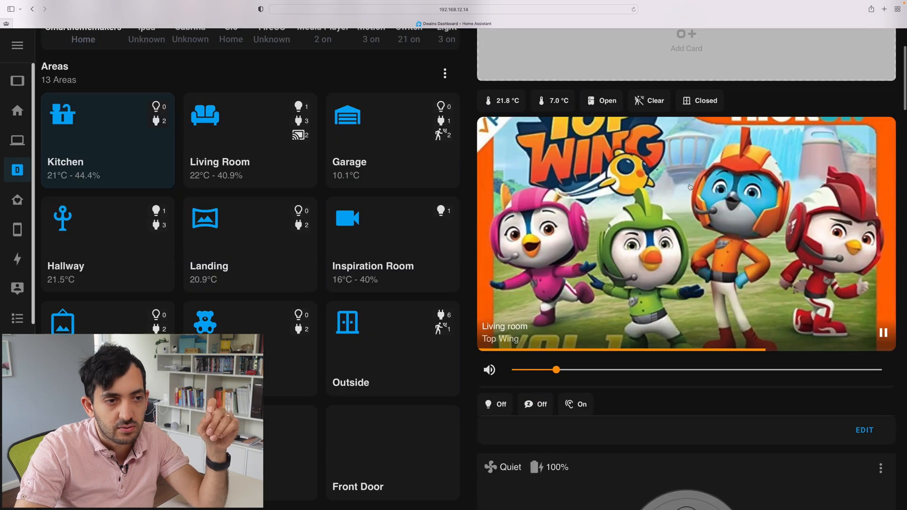
pyautogui.scroll(-5, 690, 187)
pyautogui.scroll(-1, 690, 188)
pyautogui.scroll(4, 725, 241)
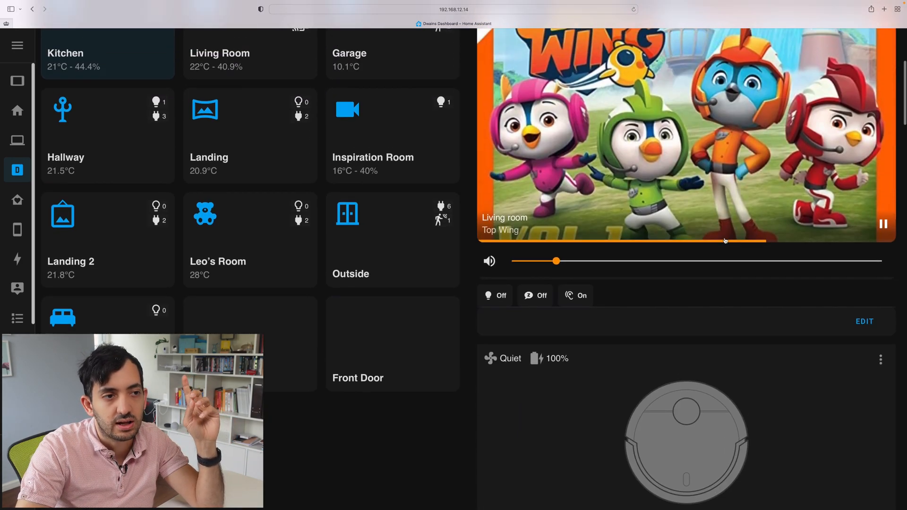
pyautogui.scroll(1, 725, 242)
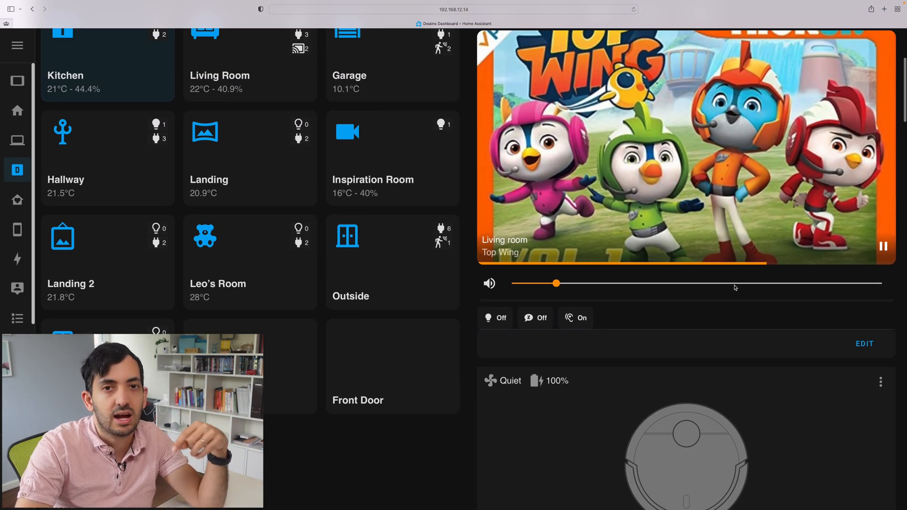
pyautogui.scroll(3, 718, 290)
pyautogui.scroll(3, 717, 290)
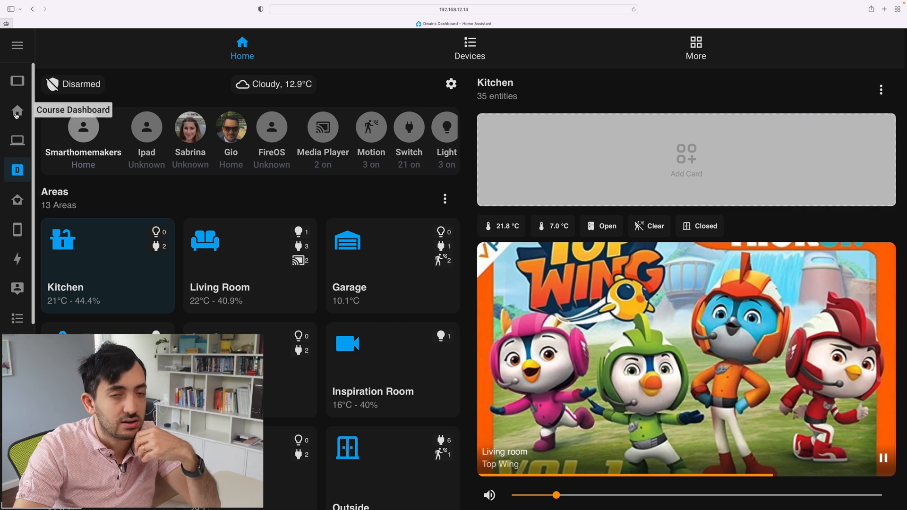
# Switch to the Course Dashboard, enter edit mode and open the kitchen grid card's settings.
pyautogui.click(18, 110)
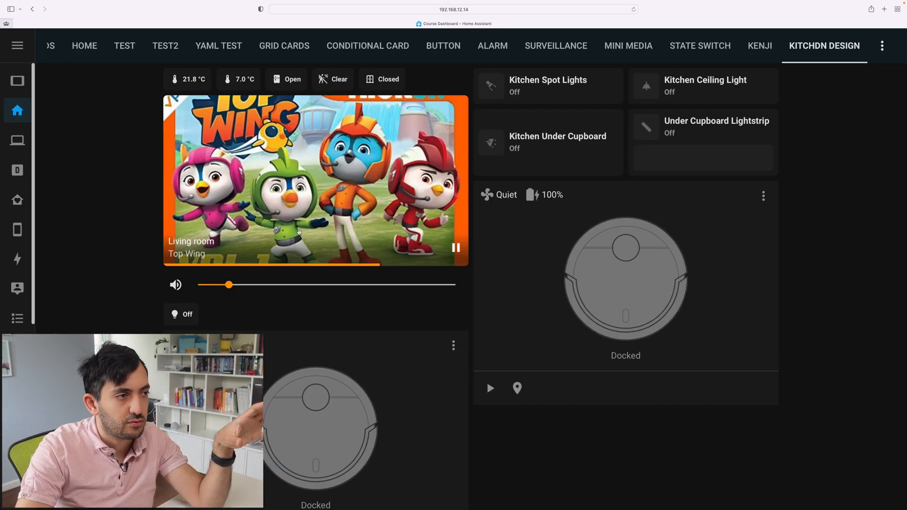
pyautogui.scroll(-3, 487, 380)
pyautogui.scroll(1, 487, 380)
pyautogui.click(883, 46)
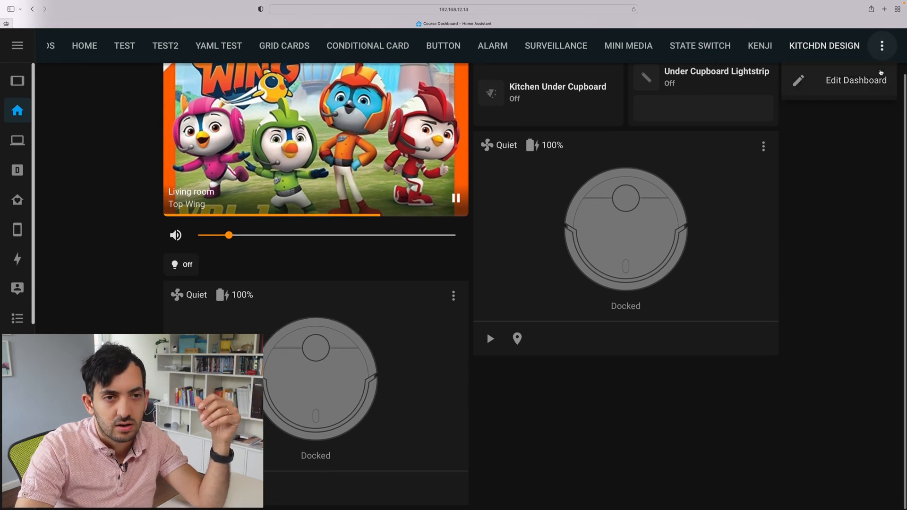
pyautogui.click(841, 80)
pyautogui.scroll(-2, 487, 284)
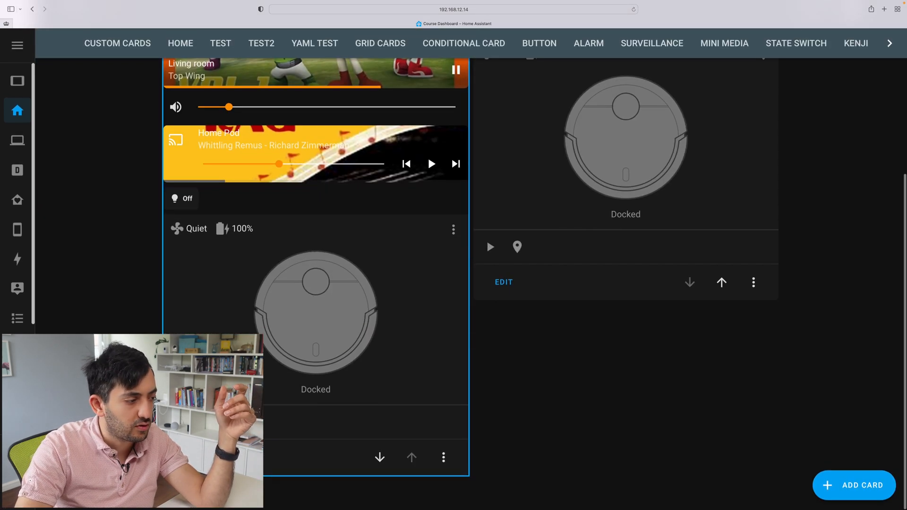
pyautogui.click(487, 238)
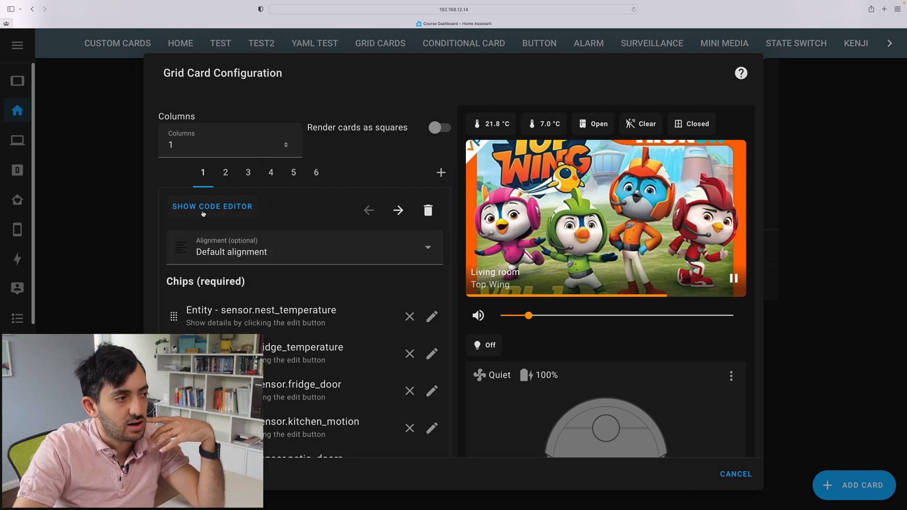
pyautogui.scroll(-2, 284, 248)
pyautogui.scroll(2, 284, 248)
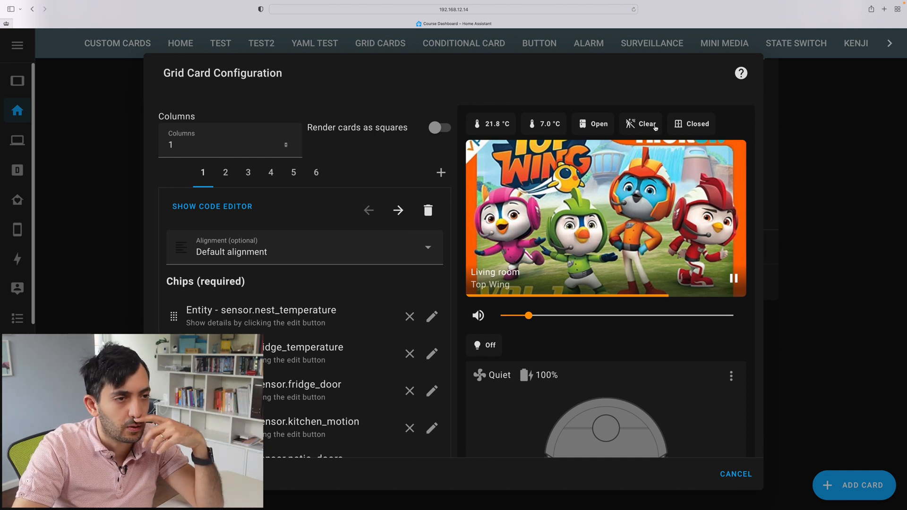
# Review the grid's chips card and the conditional card with its condition and shown media card.
pyautogui.click(225, 172)
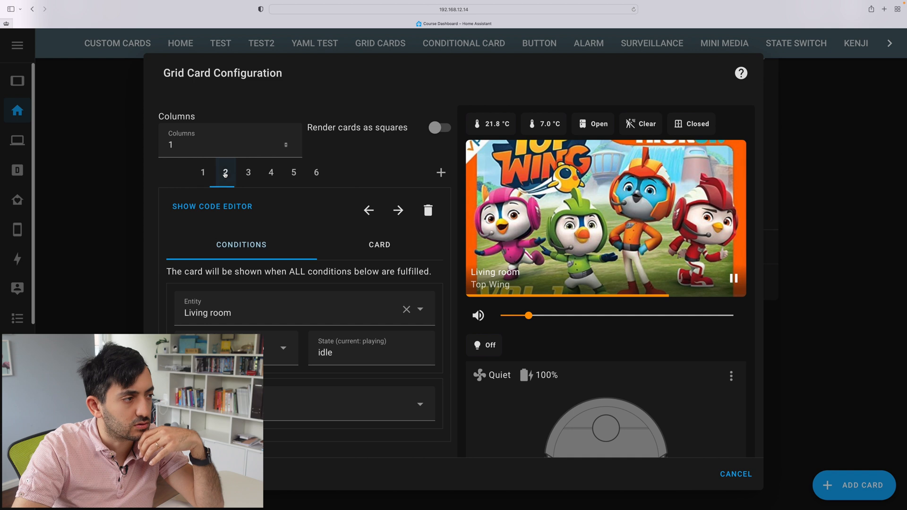
pyautogui.click(204, 173)
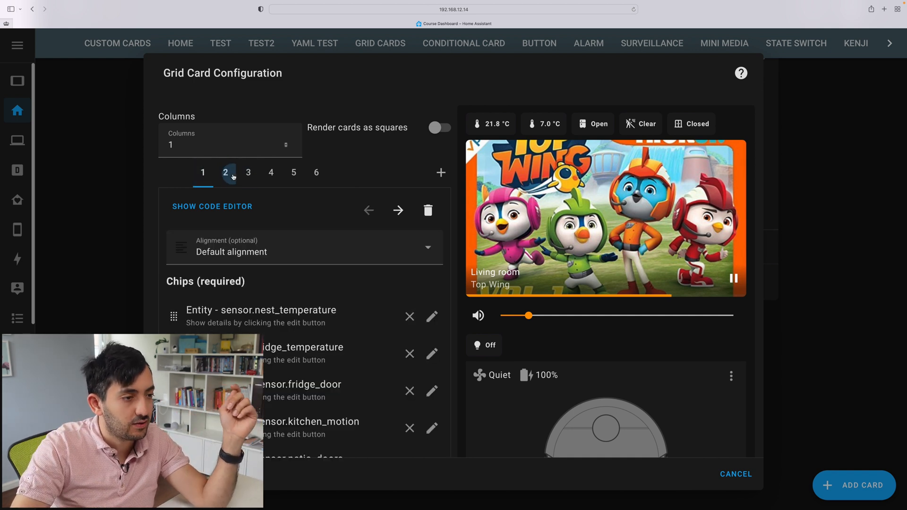
pyautogui.click(225, 173)
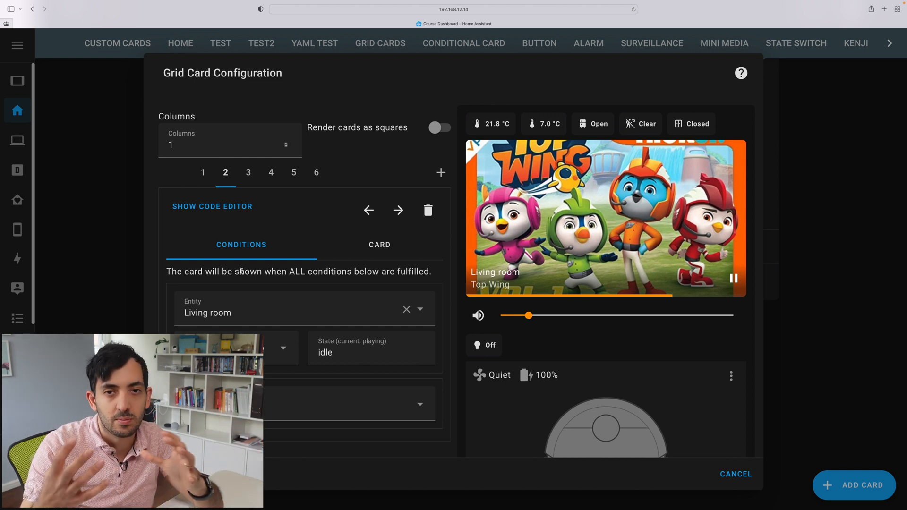
pyautogui.click(379, 244)
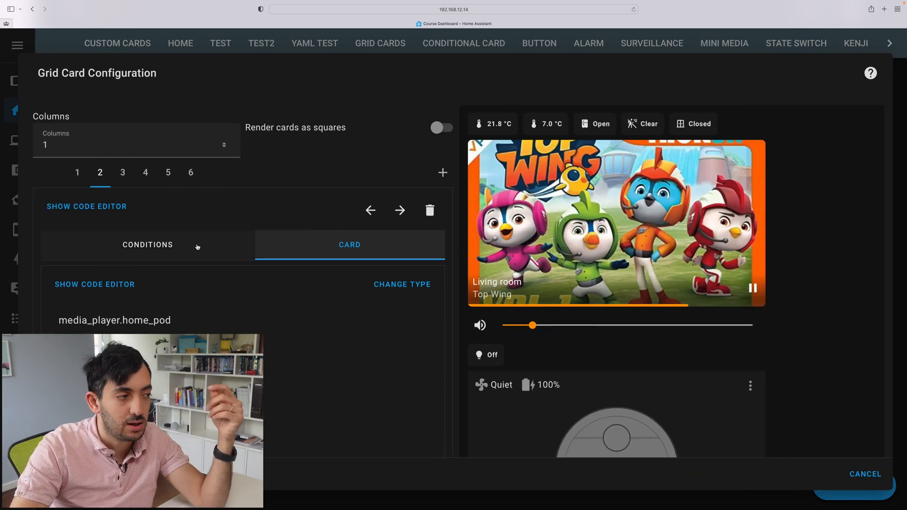
pyautogui.click(148, 245)
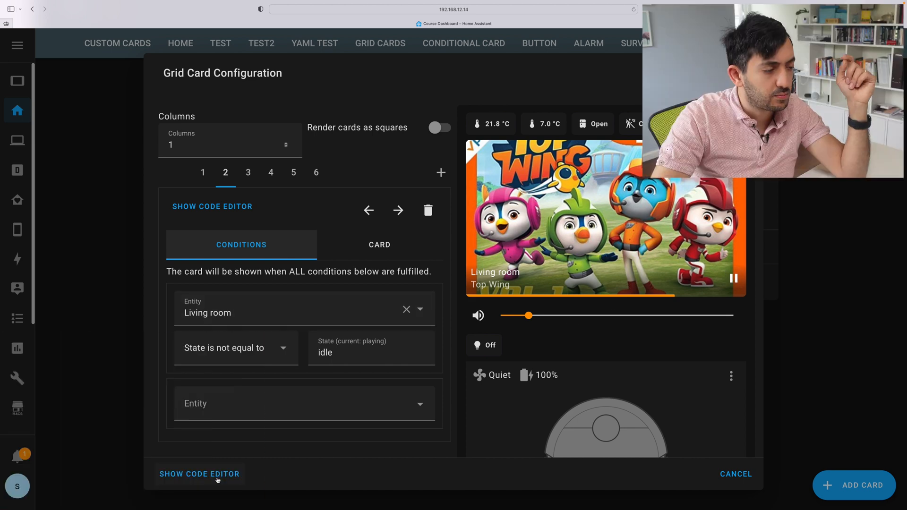
# View the grid card's YAML, noting its columns setting, cards list and chips list.
pyautogui.click(200, 474)
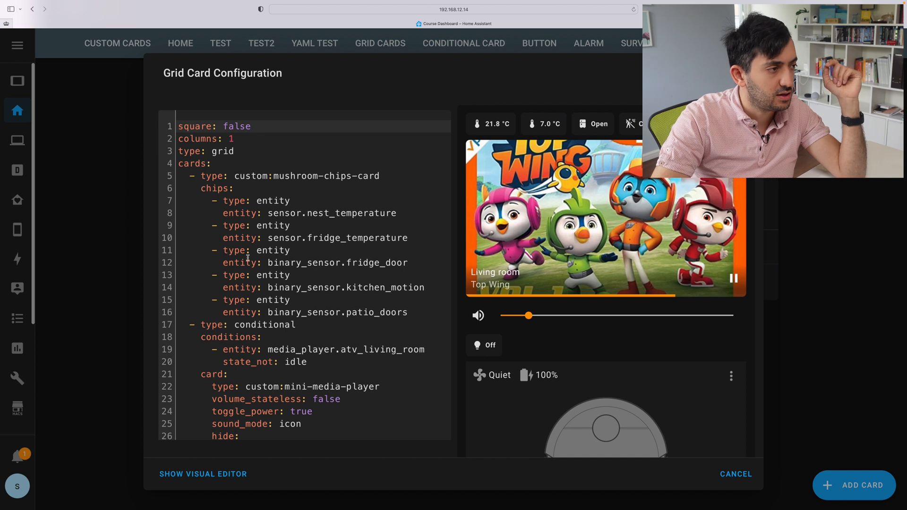
pyautogui.click(310, 164)
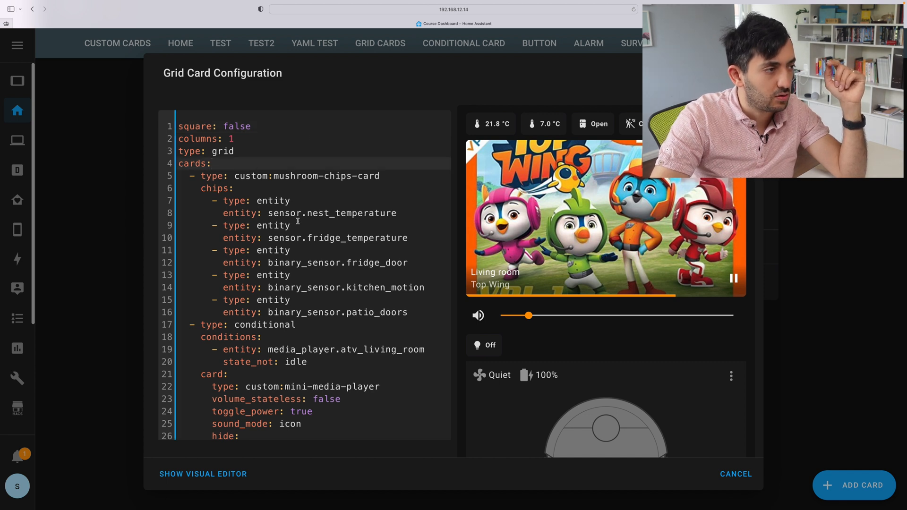
pyautogui.click(206, 140)
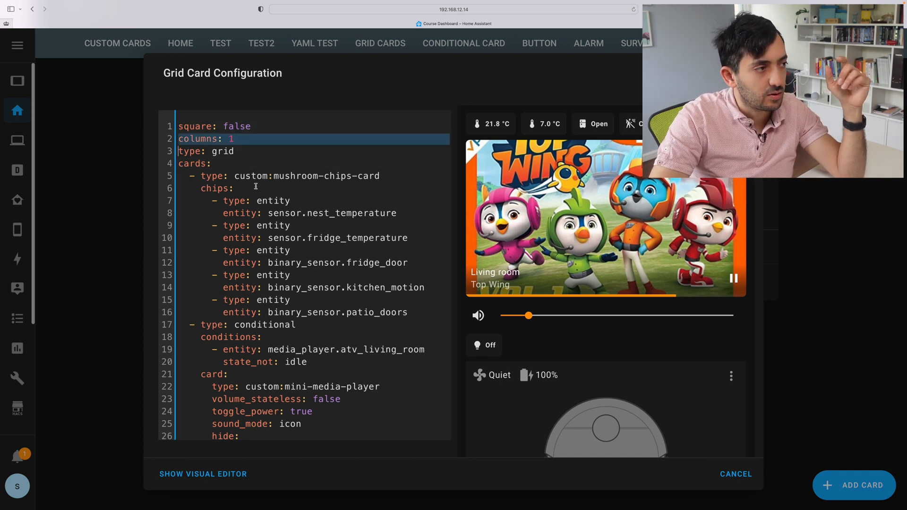
pyautogui.click(281, 202)
# Cancel the grid card settings and start adding a new card to the Kitchen area.
pyautogui.click(736, 474)
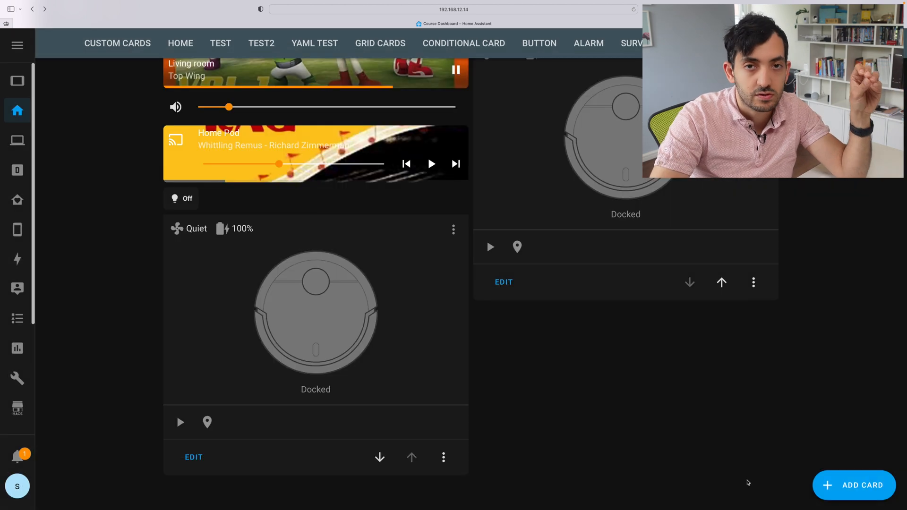
pyautogui.click(17, 170)
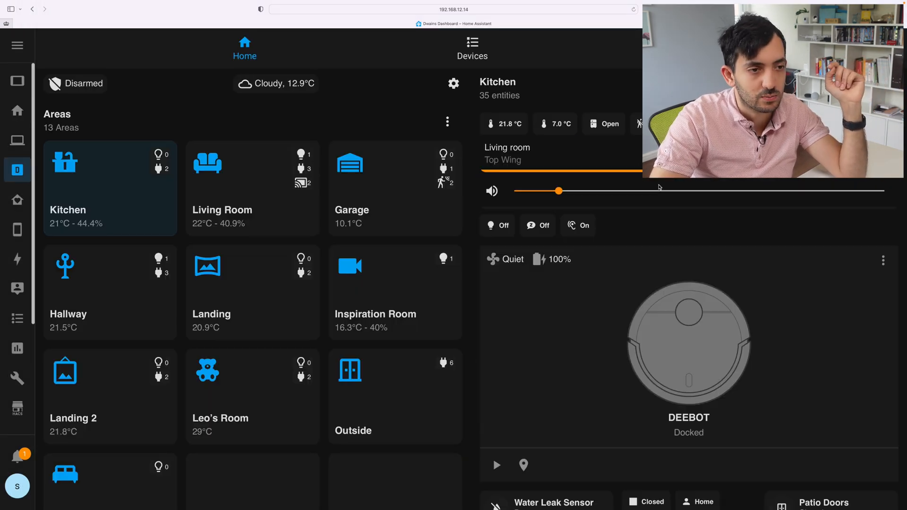
pyautogui.scroll(10, 320, 306)
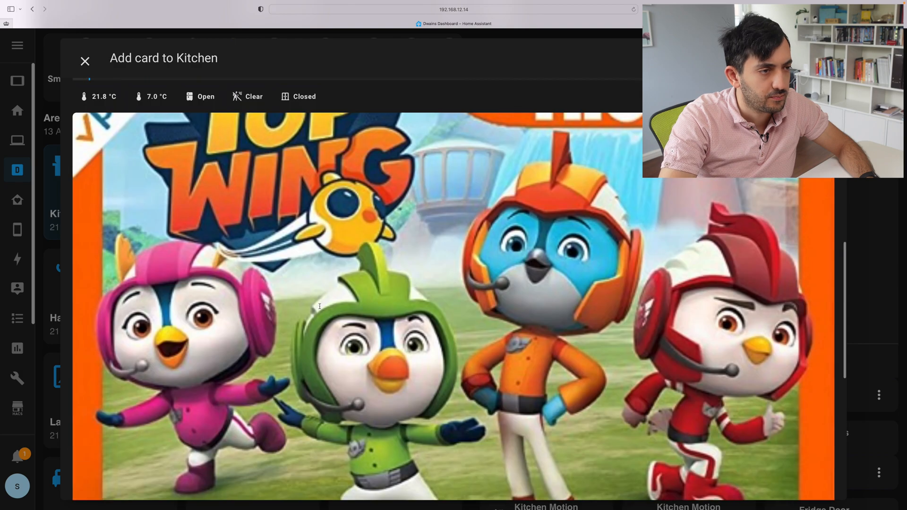
pyautogui.scroll(-5, 320, 306)
pyautogui.scroll(-2, 320, 307)
pyautogui.scroll(10, 320, 306)
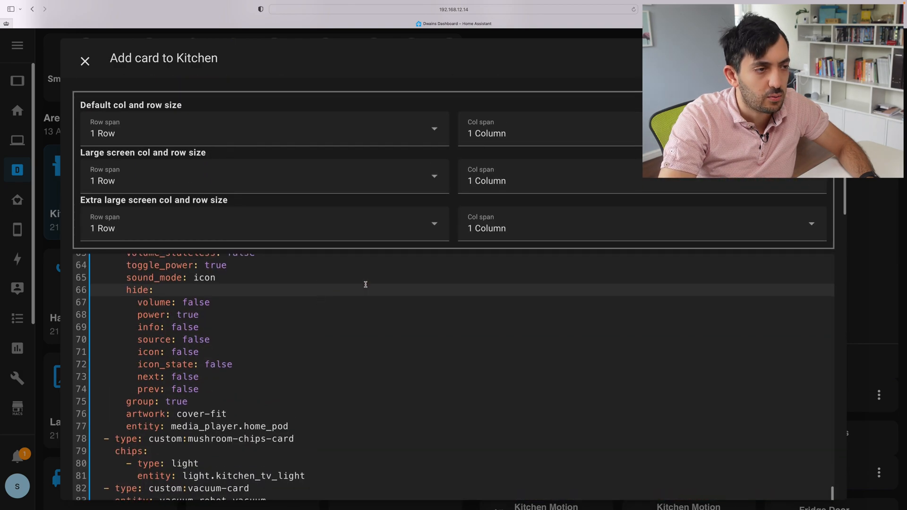
# Set the new card's large-screen column span to 3 and submit it to the Kitchen area.
pyautogui.click(515, 180)
pyautogui.click(496, 241)
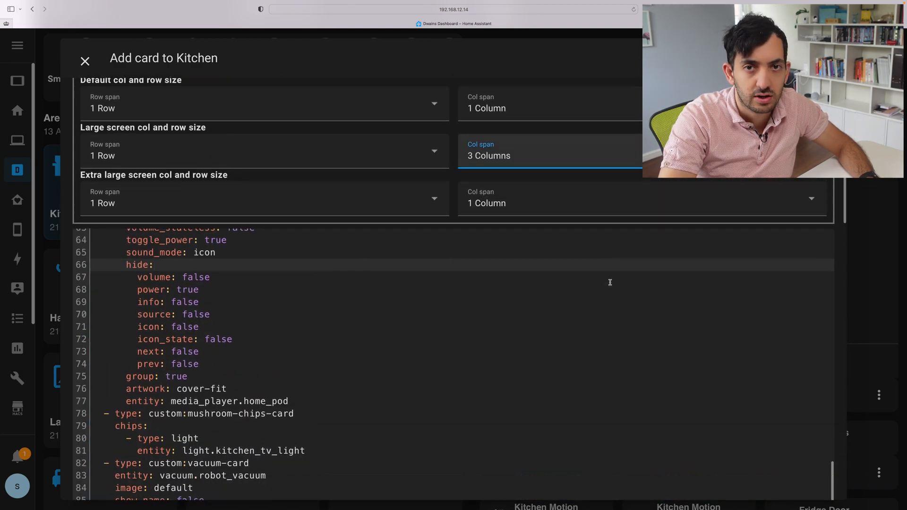
pyautogui.scroll(-10, 609, 282)
pyautogui.scroll(-8, 610, 282)
pyautogui.scroll(-2, 610, 282)
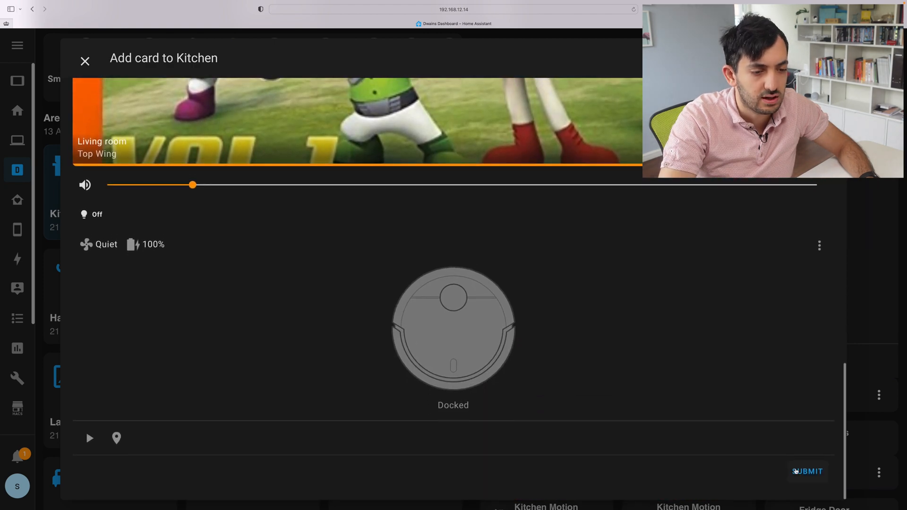
pyautogui.press('Return')
pyautogui.scroll(-5, 599, 280)
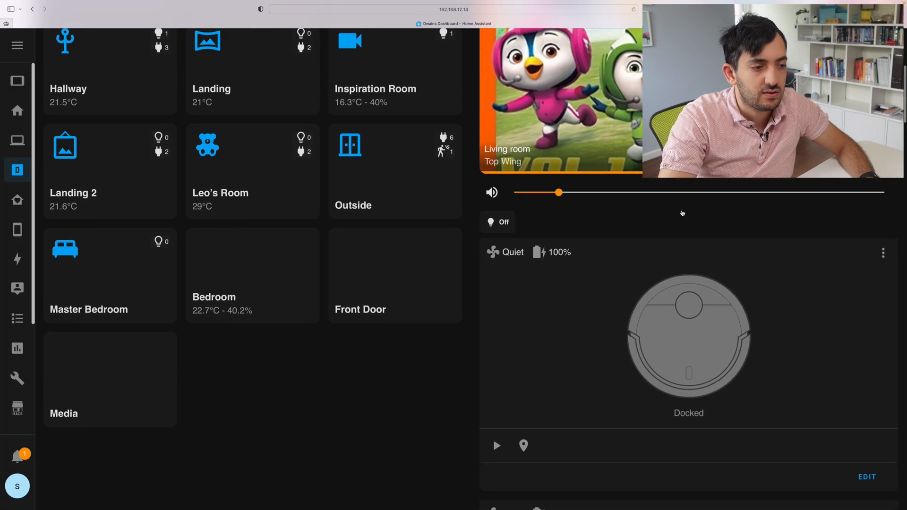
pyautogui.scroll(-5, 600, 280)
pyautogui.scroll(-3, 600, 279)
pyautogui.scroll(6, 683, 214)
pyautogui.scroll(-4, 682, 214)
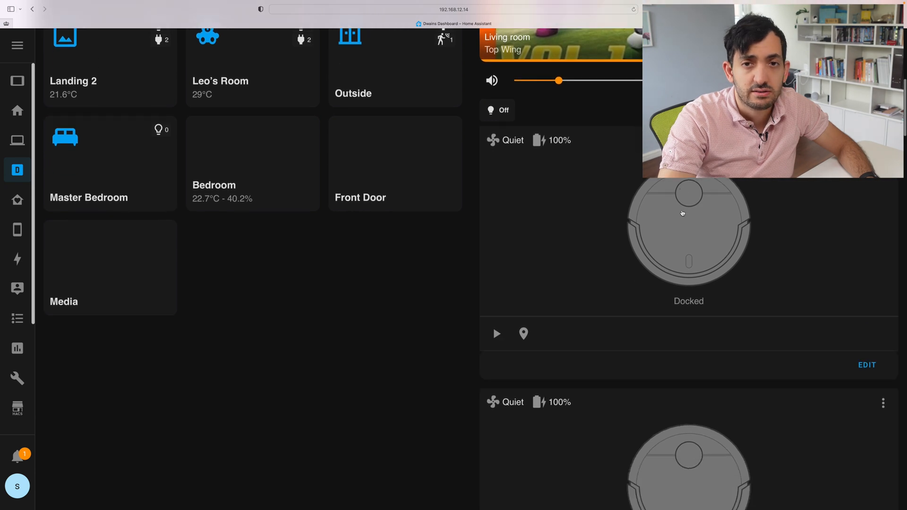
pyautogui.scroll(-4, 683, 213)
pyautogui.scroll(4, 660, 268)
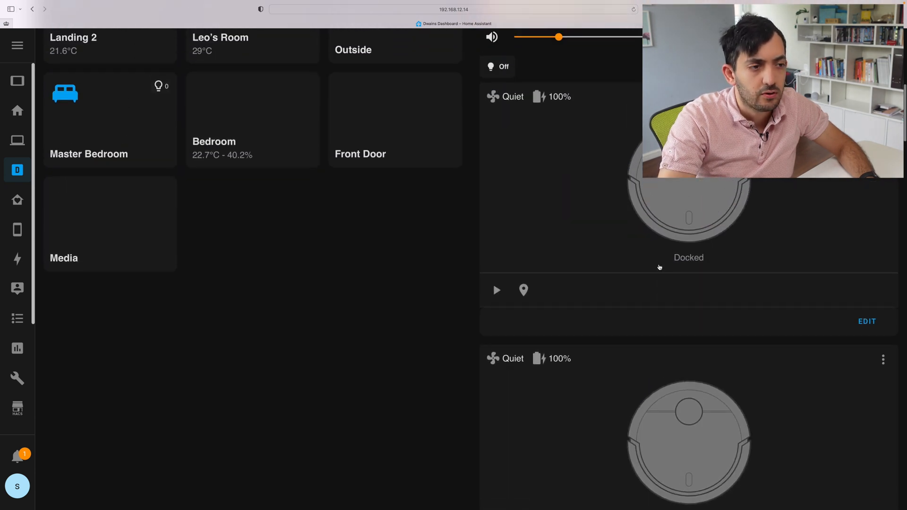
pyautogui.scroll(-4, 660, 268)
pyautogui.scroll(-1, 513, 370)
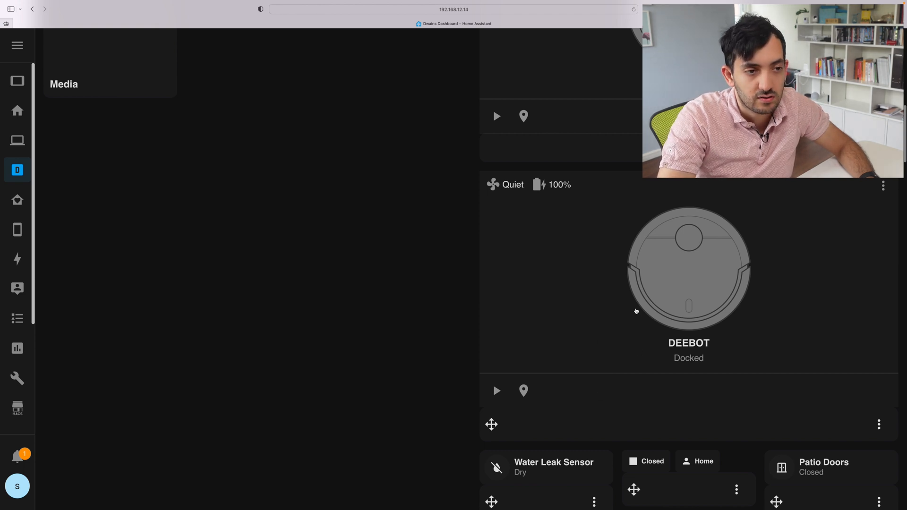
pyautogui.scroll(3, 612, 399)
# Delete the sixth inner card, the vacuum, from the Kitchen grid card and submit.
pyautogui.click(867, 304)
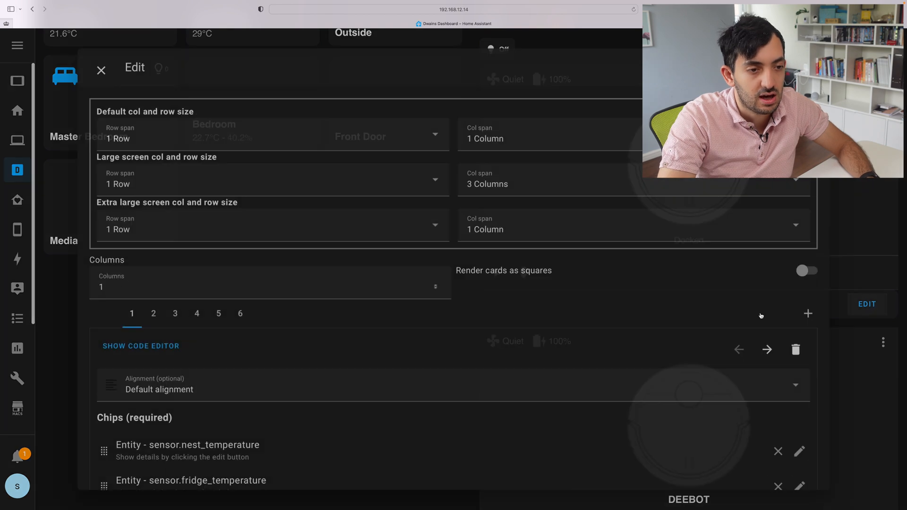
pyautogui.click(231, 315)
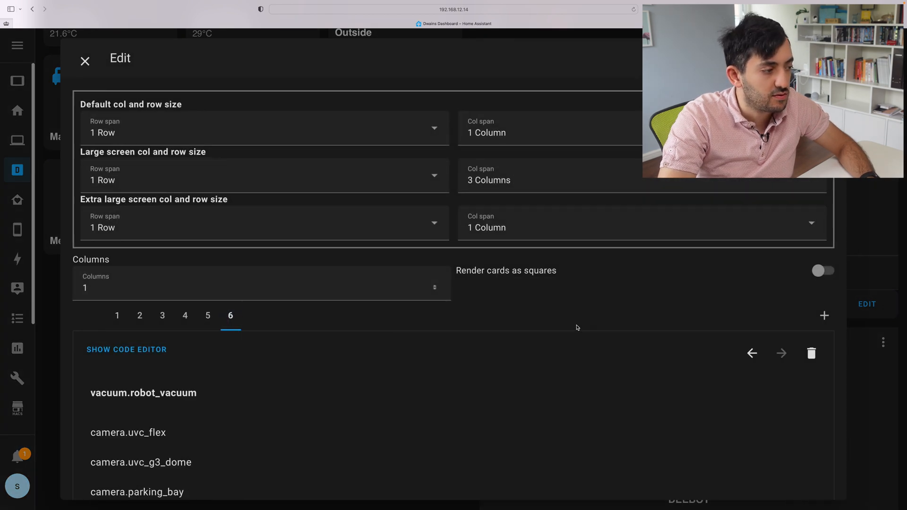
pyautogui.click(812, 353)
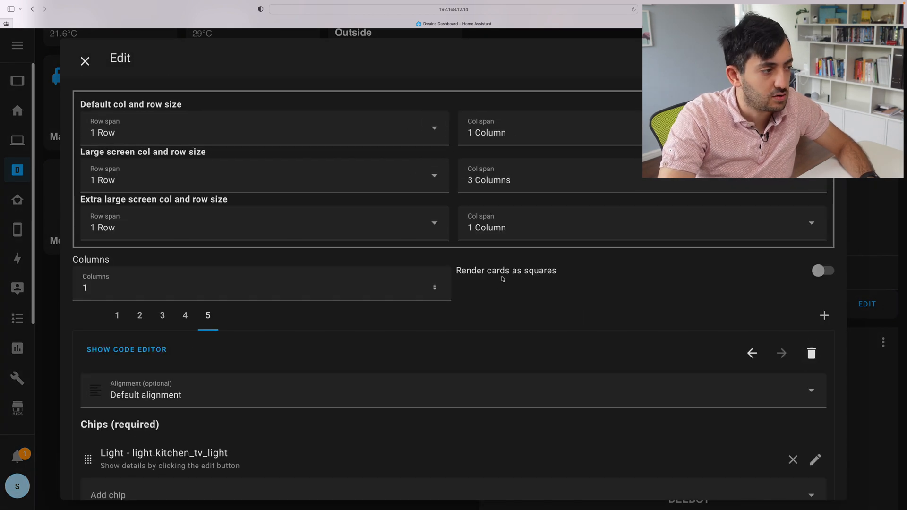
pyautogui.scroll(-10, 502, 279)
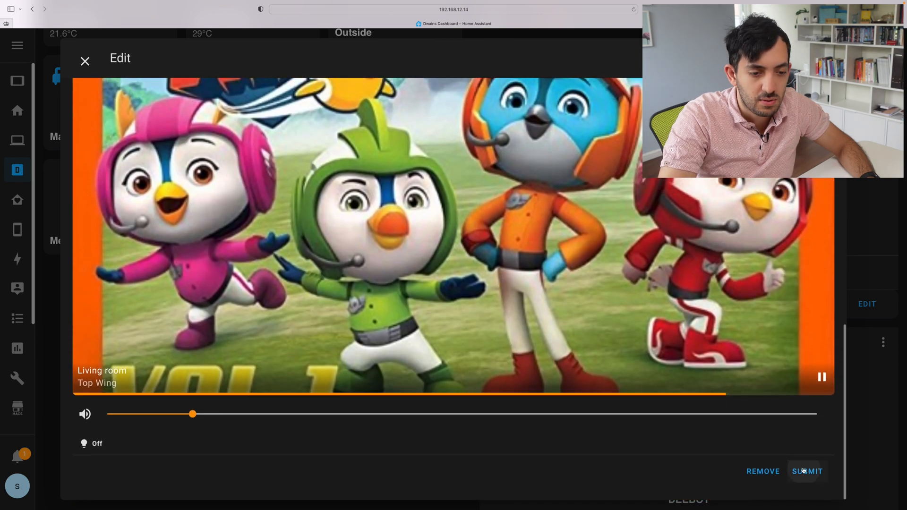
pyautogui.click(804, 472)
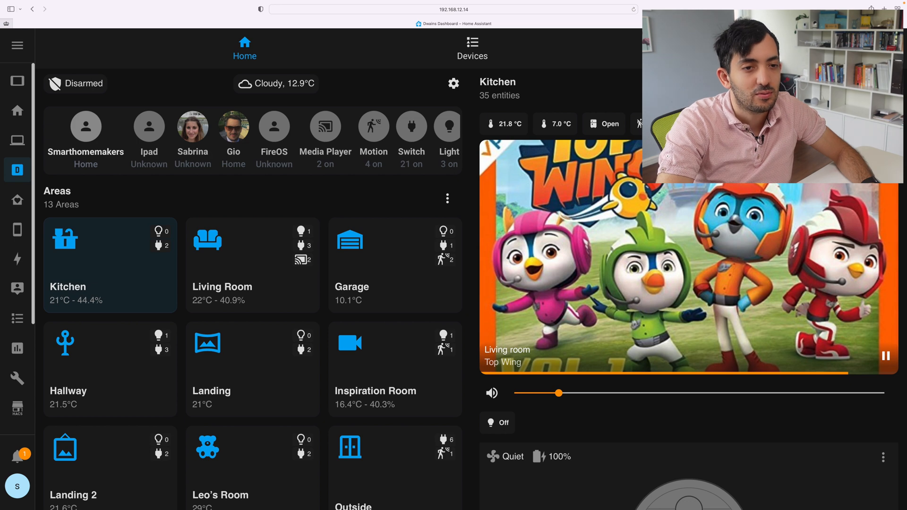
pyautogui.scroll(-3, 538, 388)
pyautogui.scroll(-5, 539, 388)
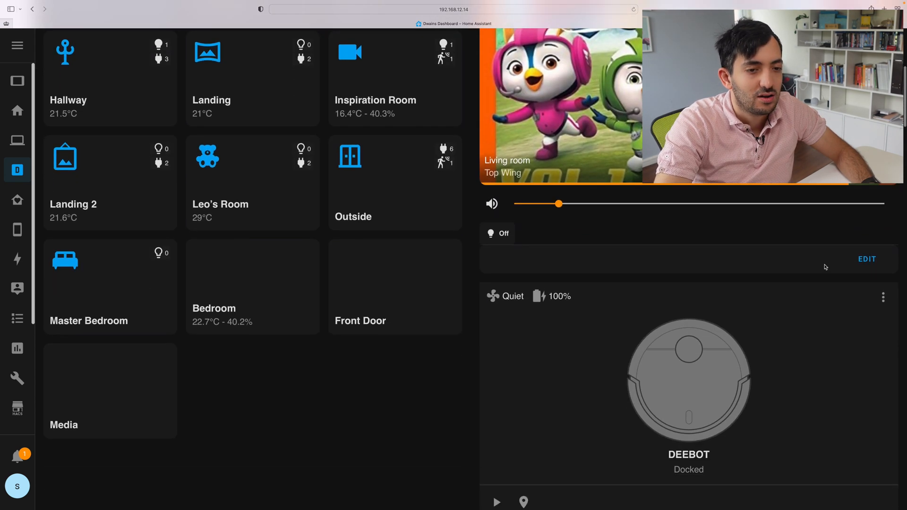
# Add a new entity chip to the grid's fifth card, the light chips card.
pyautogui.click(867, 259)
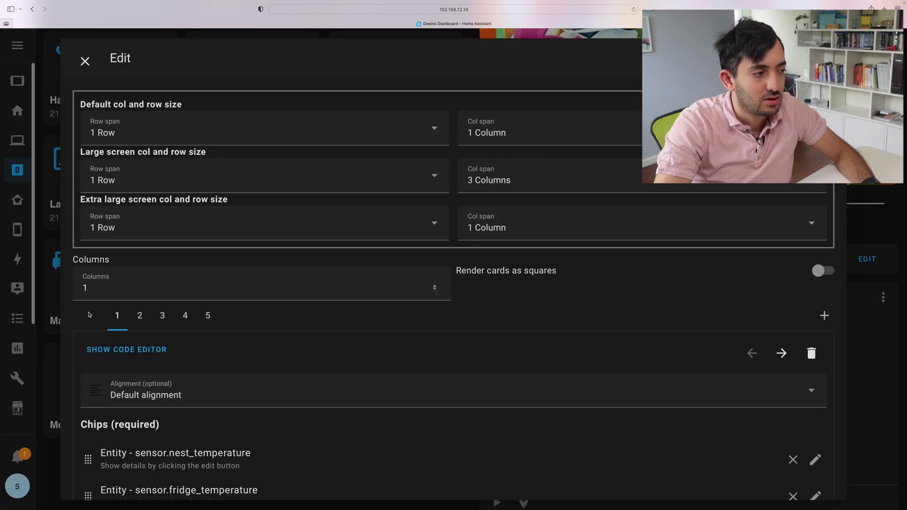
pyautogui.click(187, 318)
pyautogui.click(207, 316)
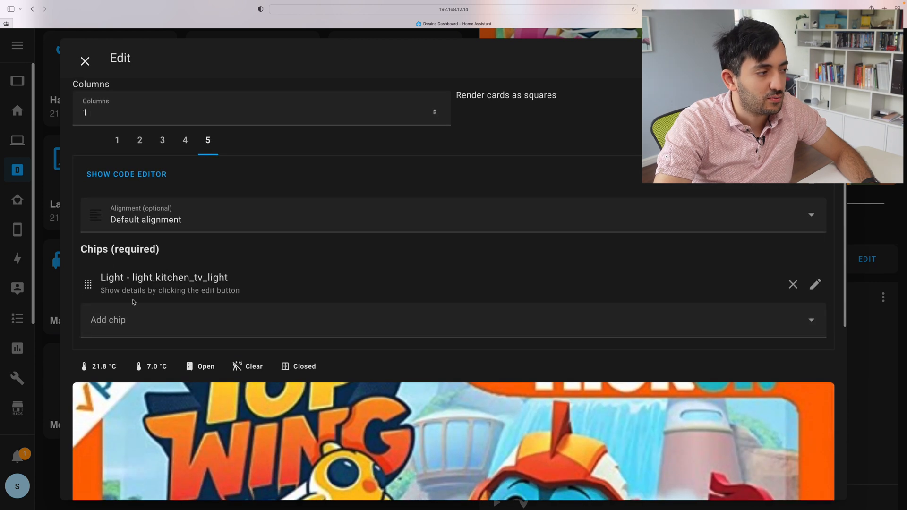
pyautogui.click(134, 312)
pyautogui.click(102, 188)
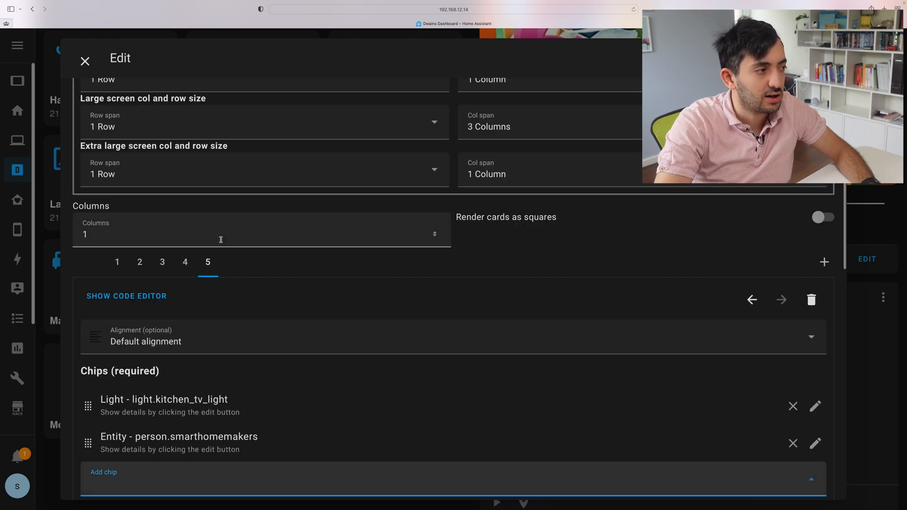
pyautogui.scroll(-3, 319, 341)
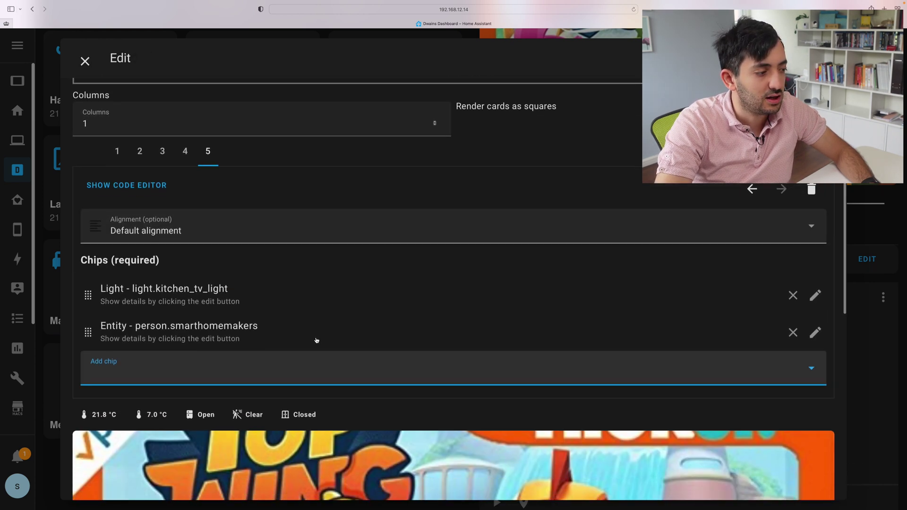
# Set the new chip's entity to the Sonos Lounge Night Sound and return to the chips list.
pyautogui.click(816, 332)
pyautogui.doubleClick(128, 266)
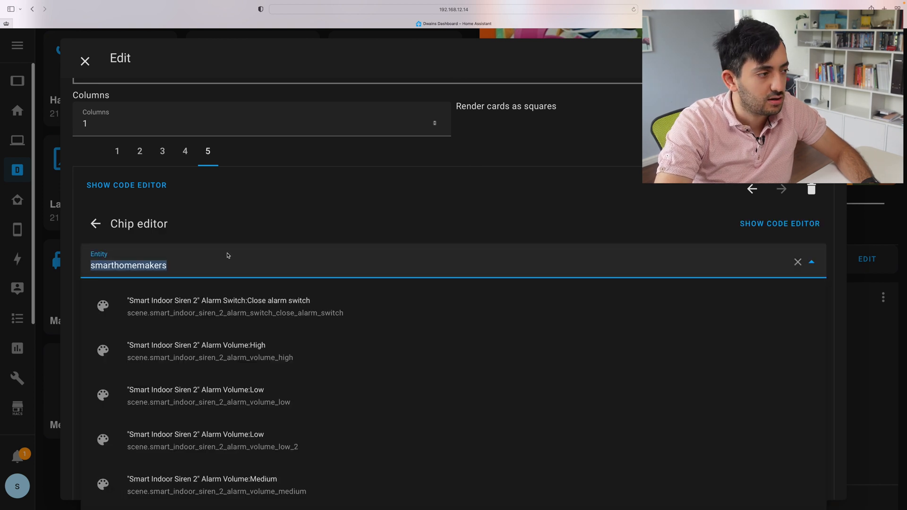
pyautogui.write('sonos')
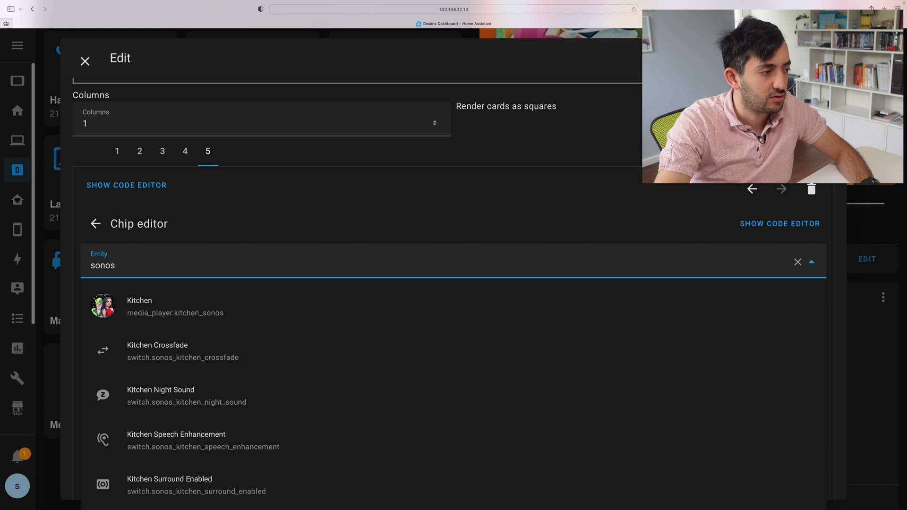
pyautogui.scroll(-3, 208, 387)
pyautogui.click(190, 389)
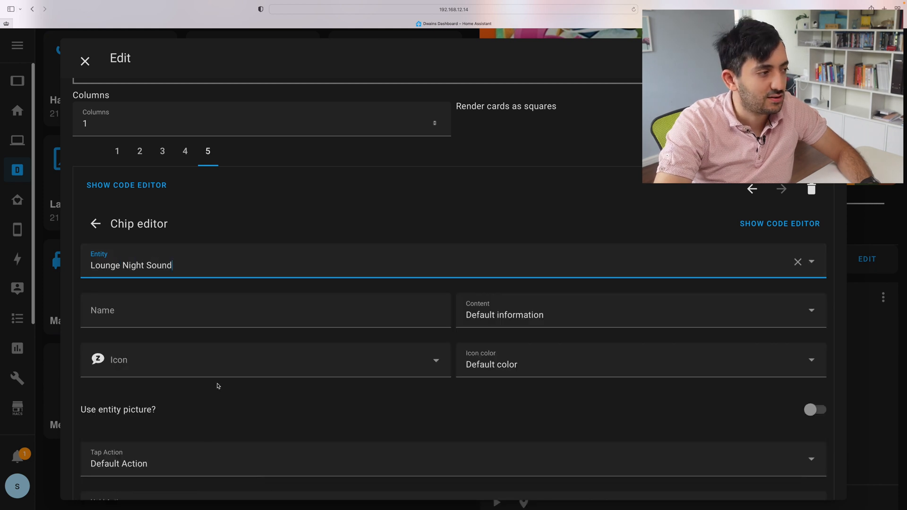
pyautogui.click(96, 224)
pyautogui.click(758, 371)
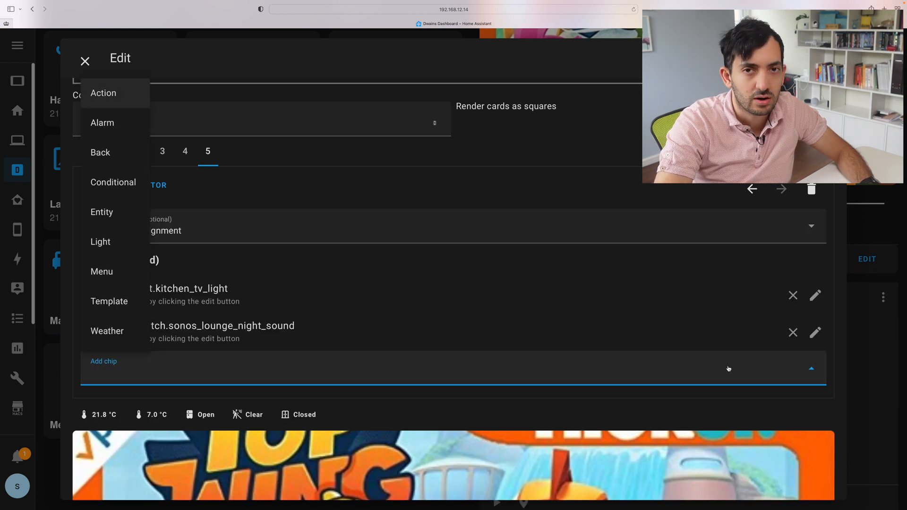